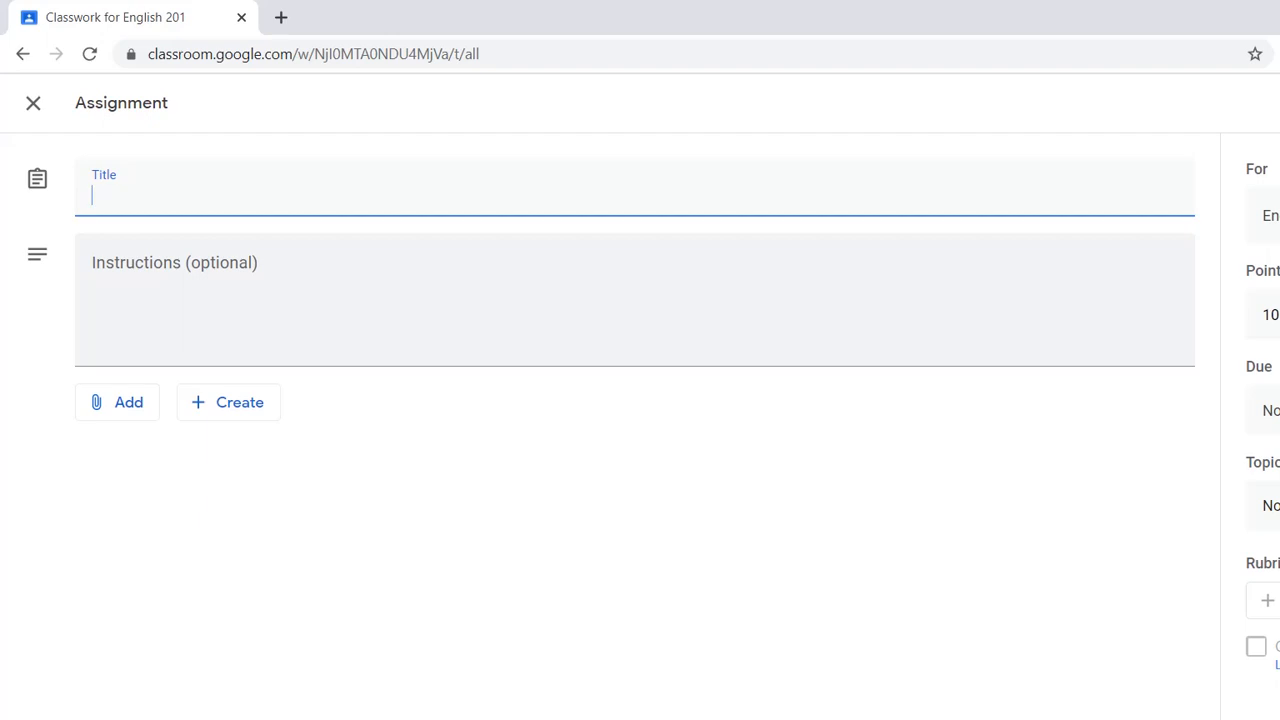
# Title the assignment "Verb Tenses" and create a new Google Docs document as its attachment
pyautogui.write('Verb Tenses')
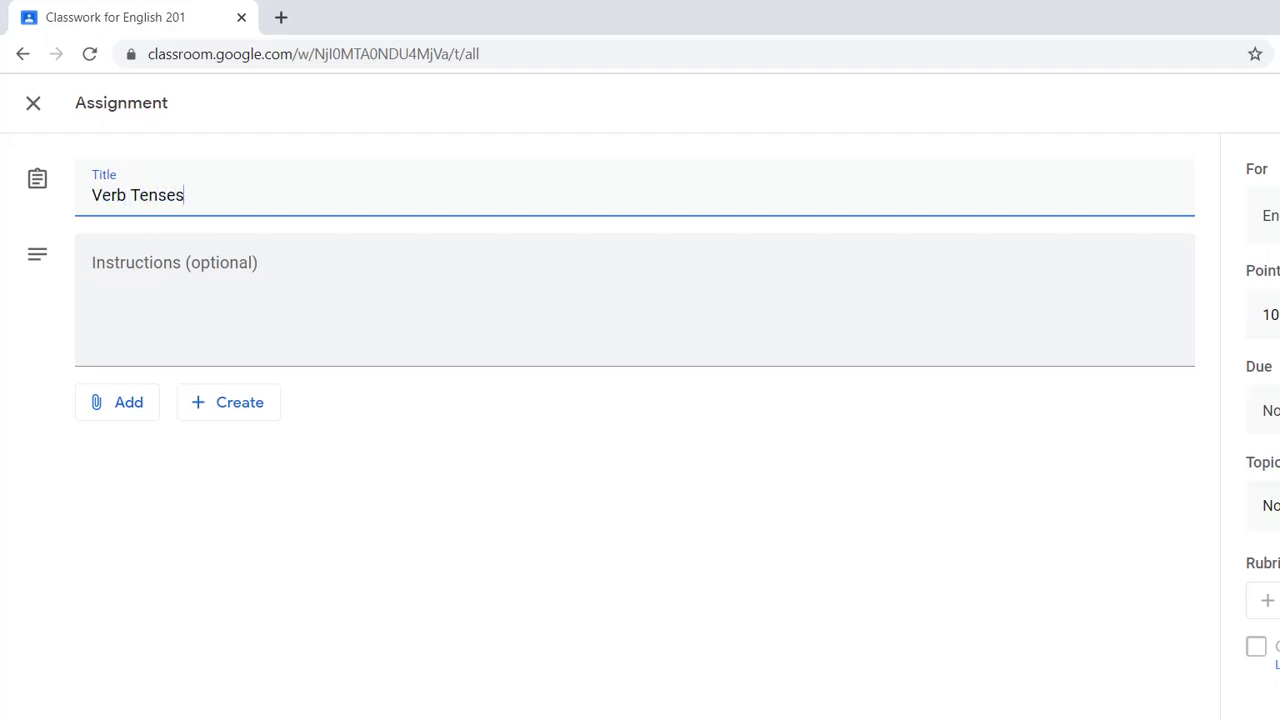
pyautogui.click(174, 270)
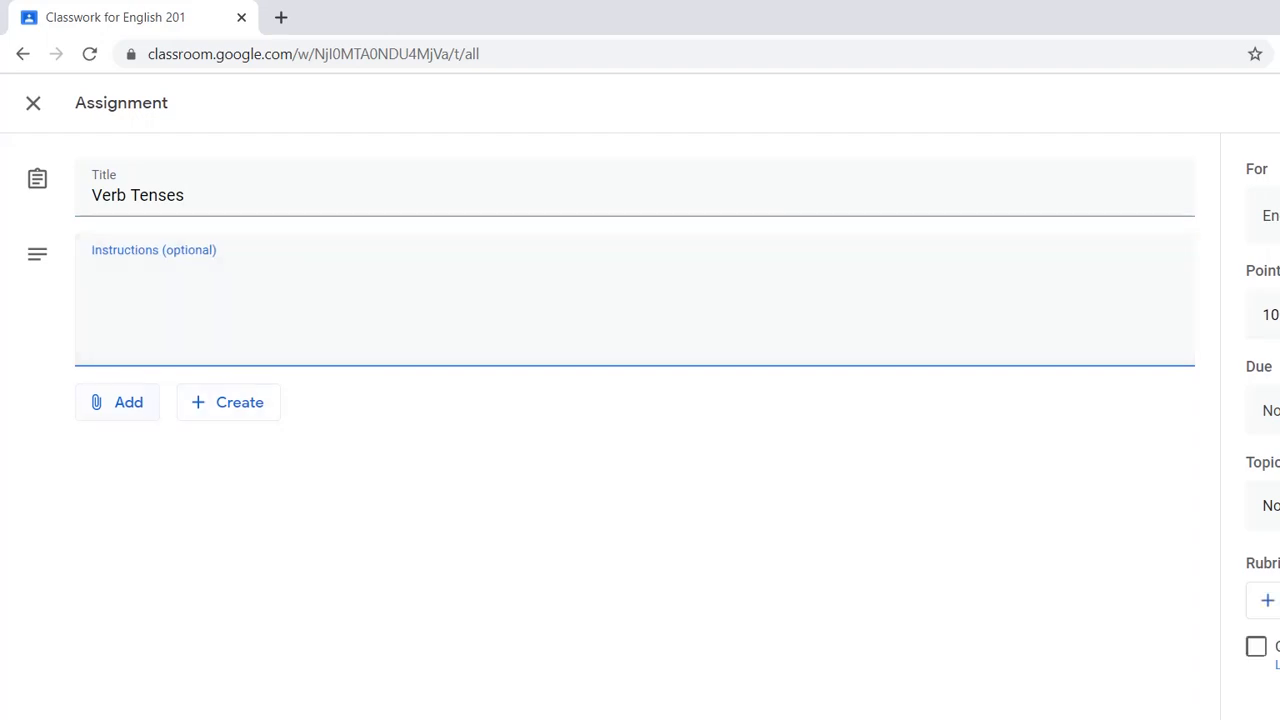
pyautogui.click(118, 402)
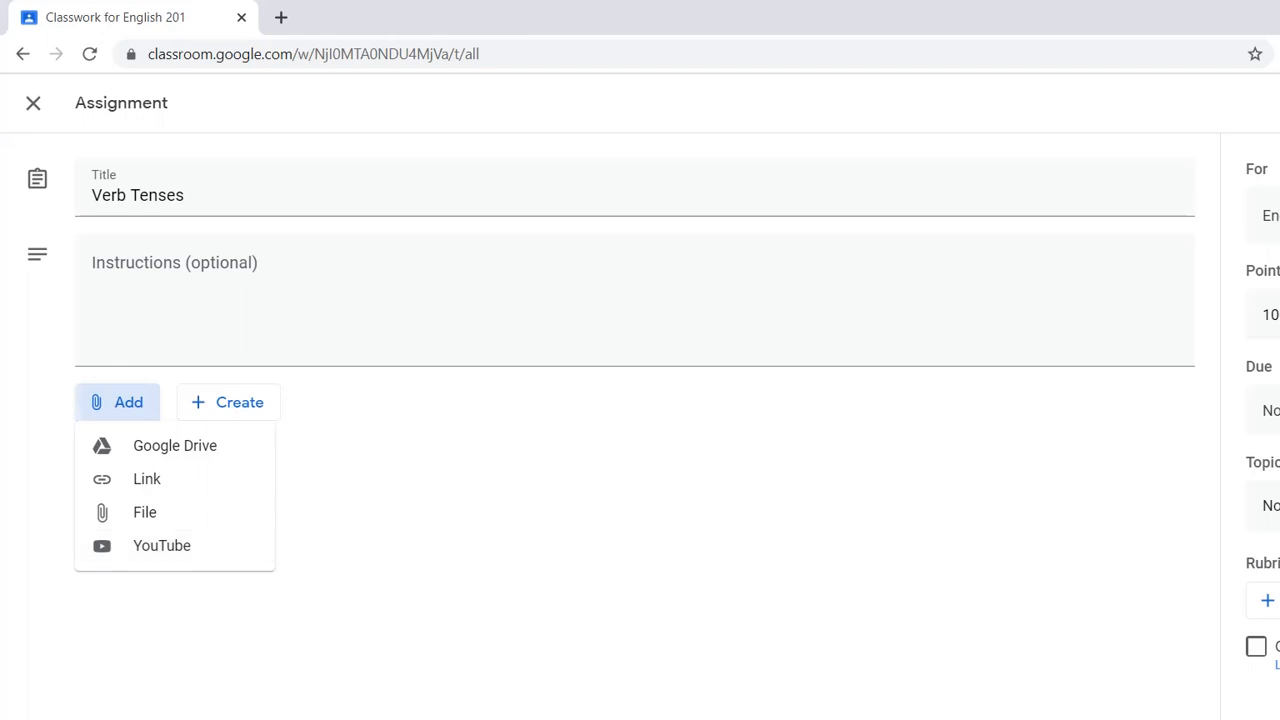
pyautogui.click(118, 402)
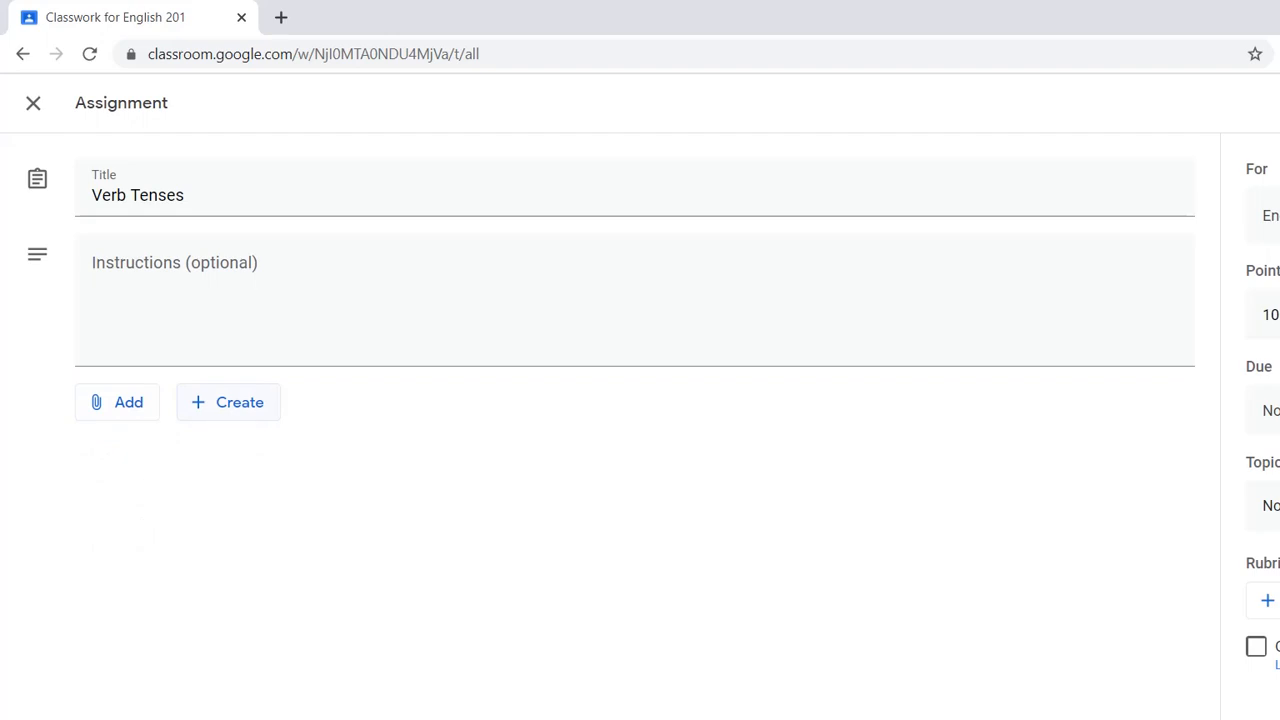
pyautogui.click(228, 402)
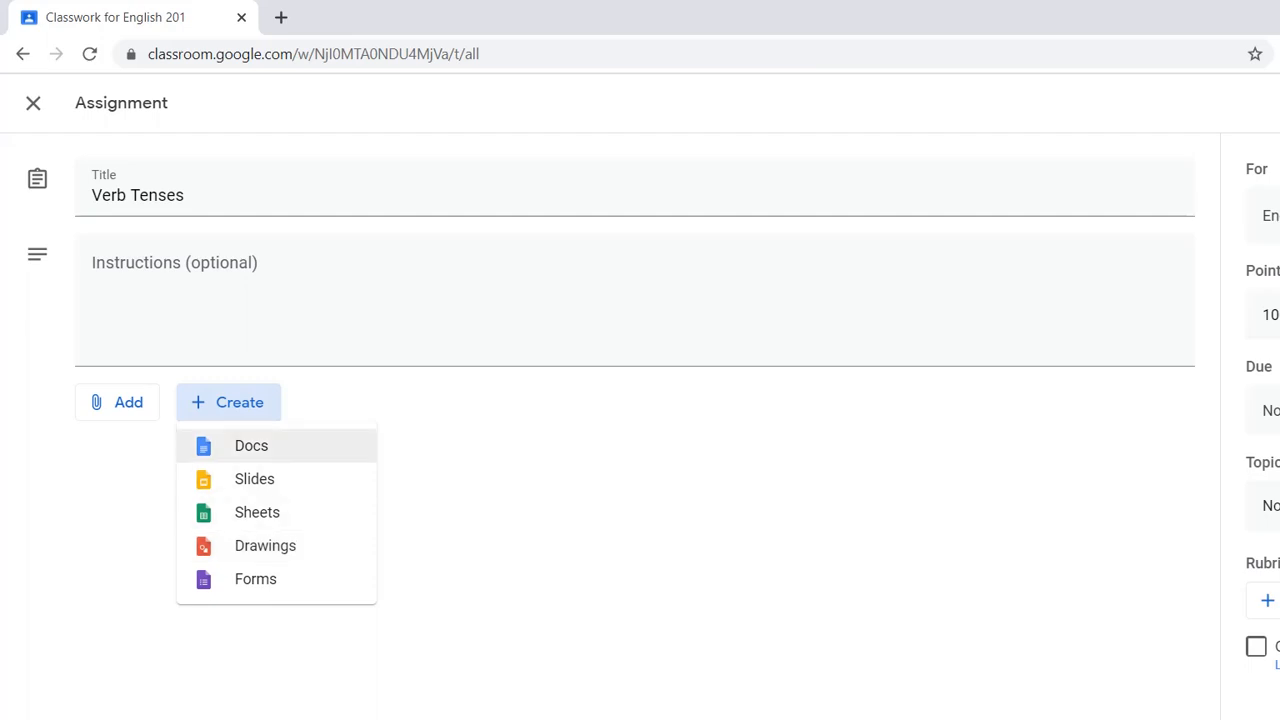
pyautogui.click(251, 445)
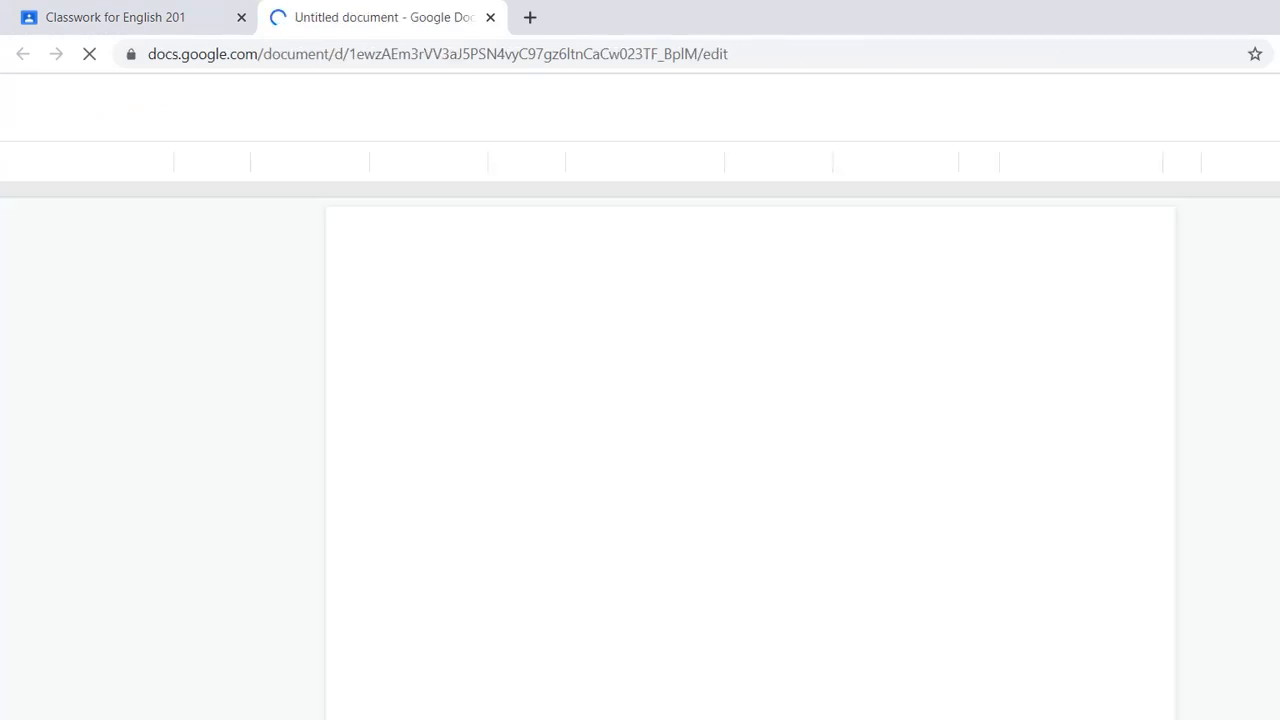
# Write the instruction lines "Complete the following sentence" and "Strike the incorrect answer:", separated by two empty lines
pyautogui.write('C')
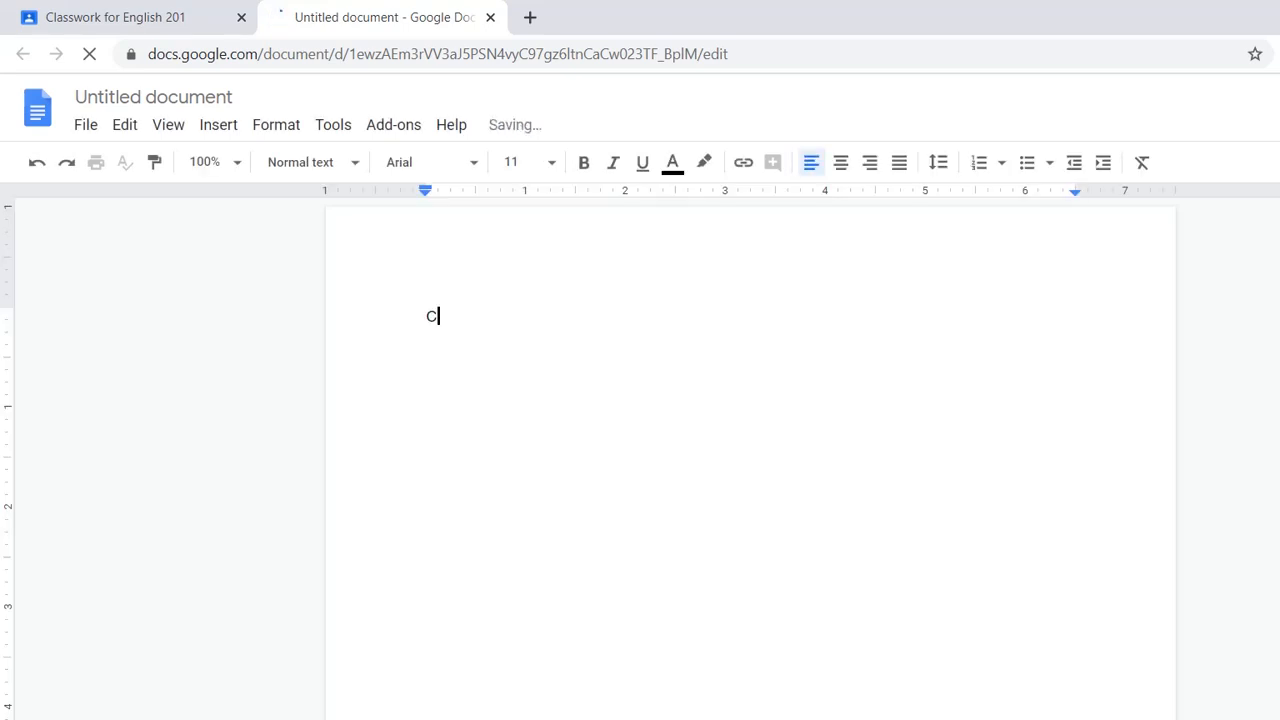
pyautogui.write('omplete the ')
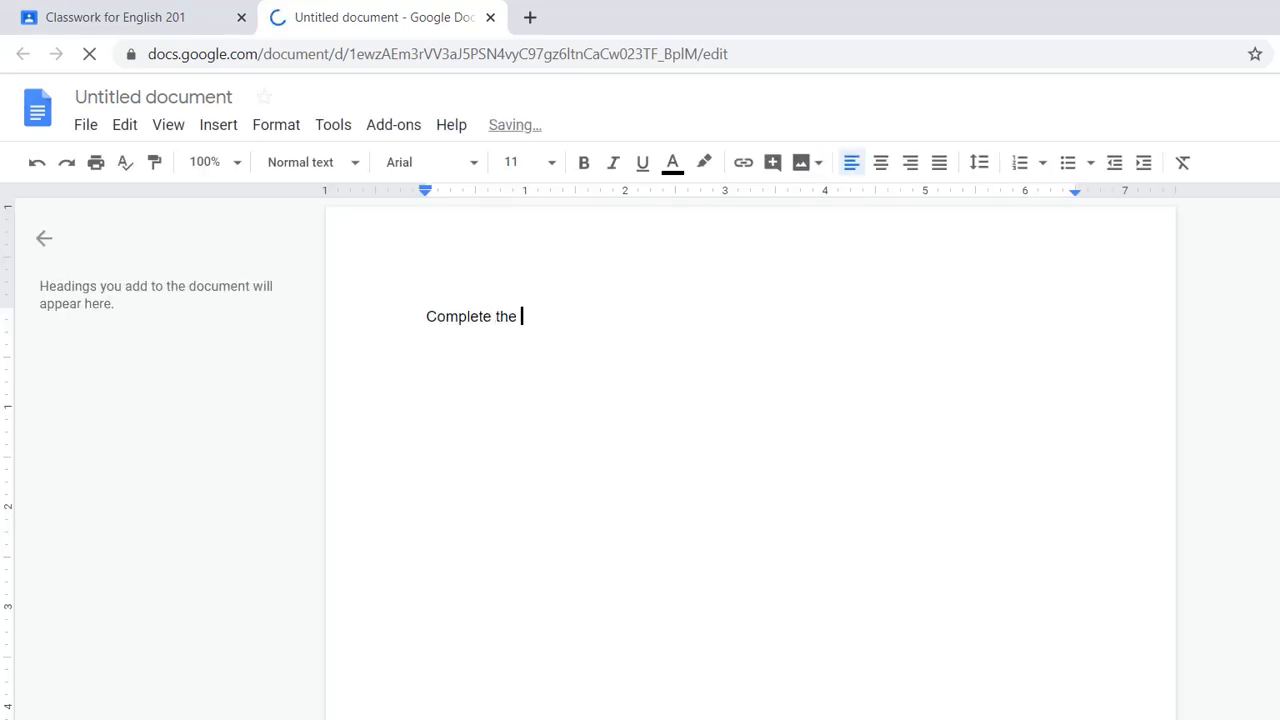
pyautogui.write('following sentence')
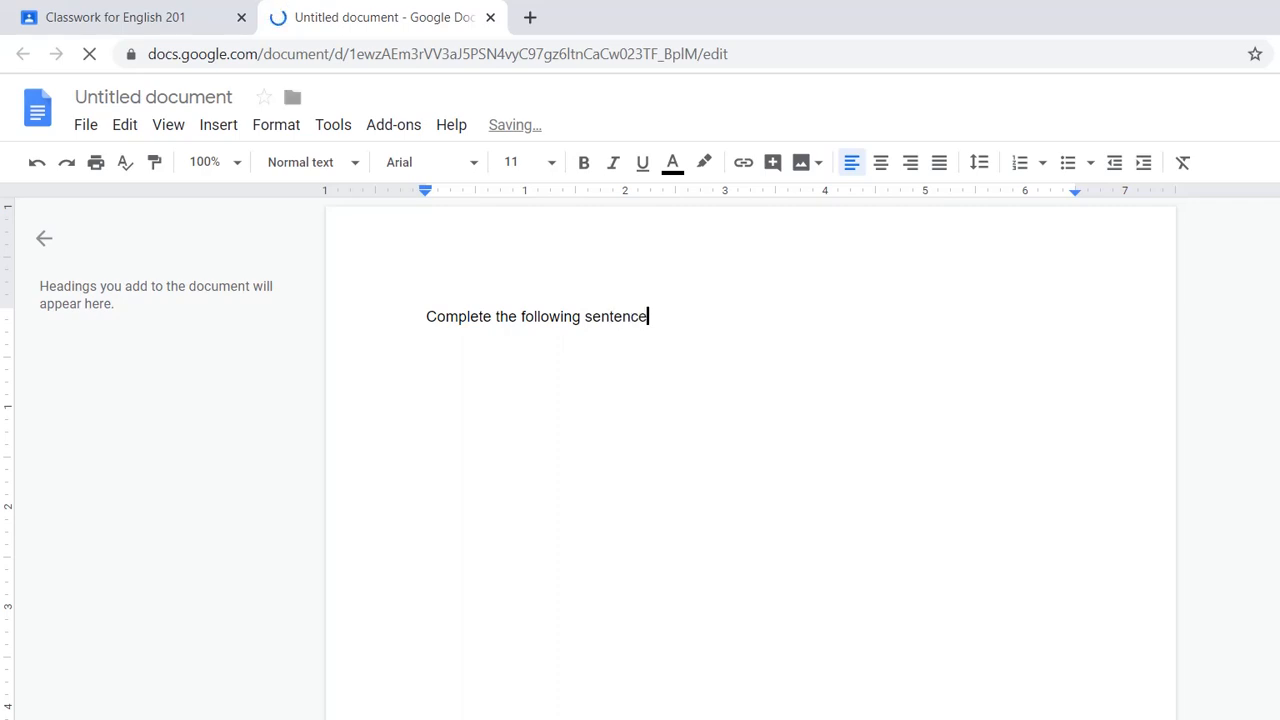
pyautogui.press('Return')
pyautogui.press('Return')
pyautogui.press('Return')
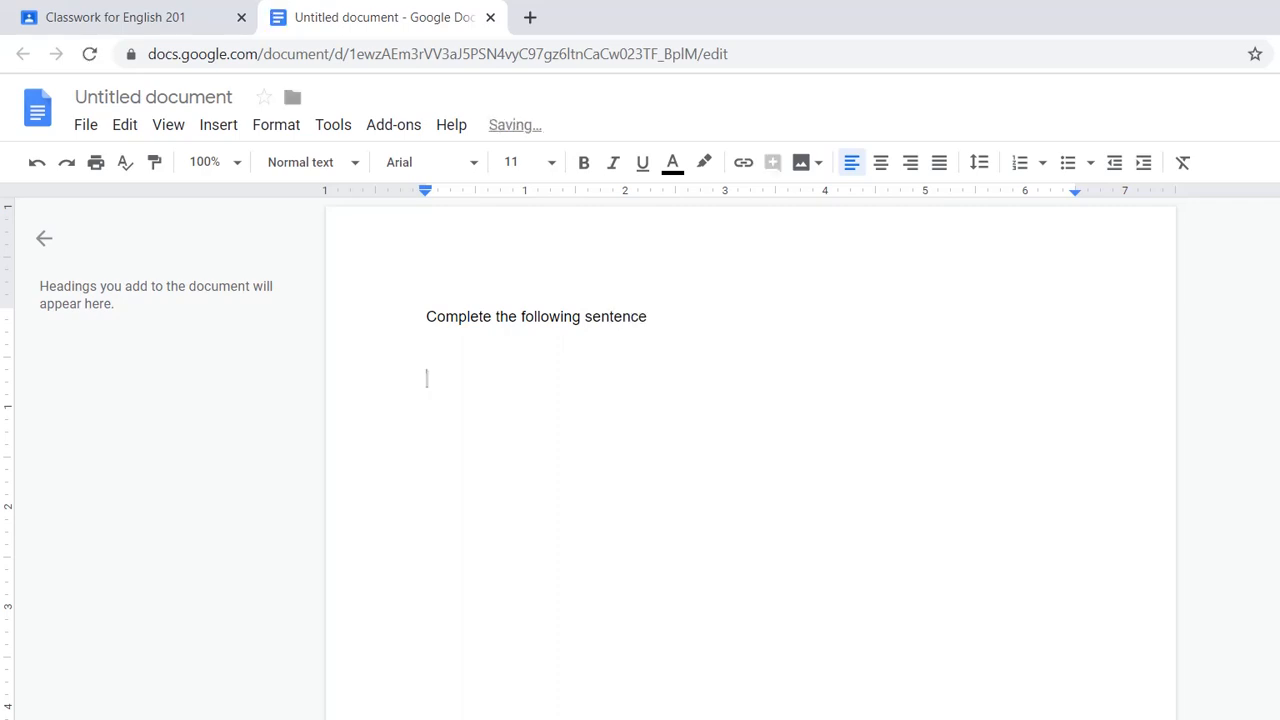
pyautogui.write('Strike the i')
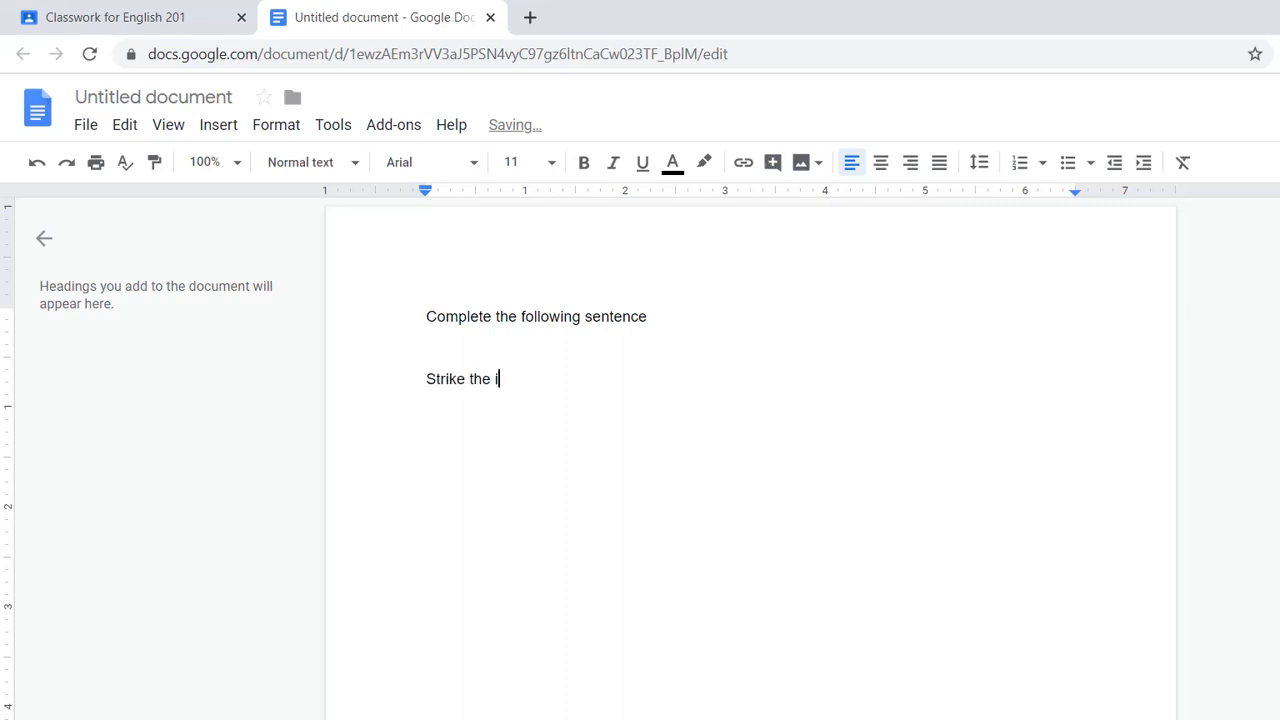
pyautogui.write('ncorrect answer:')
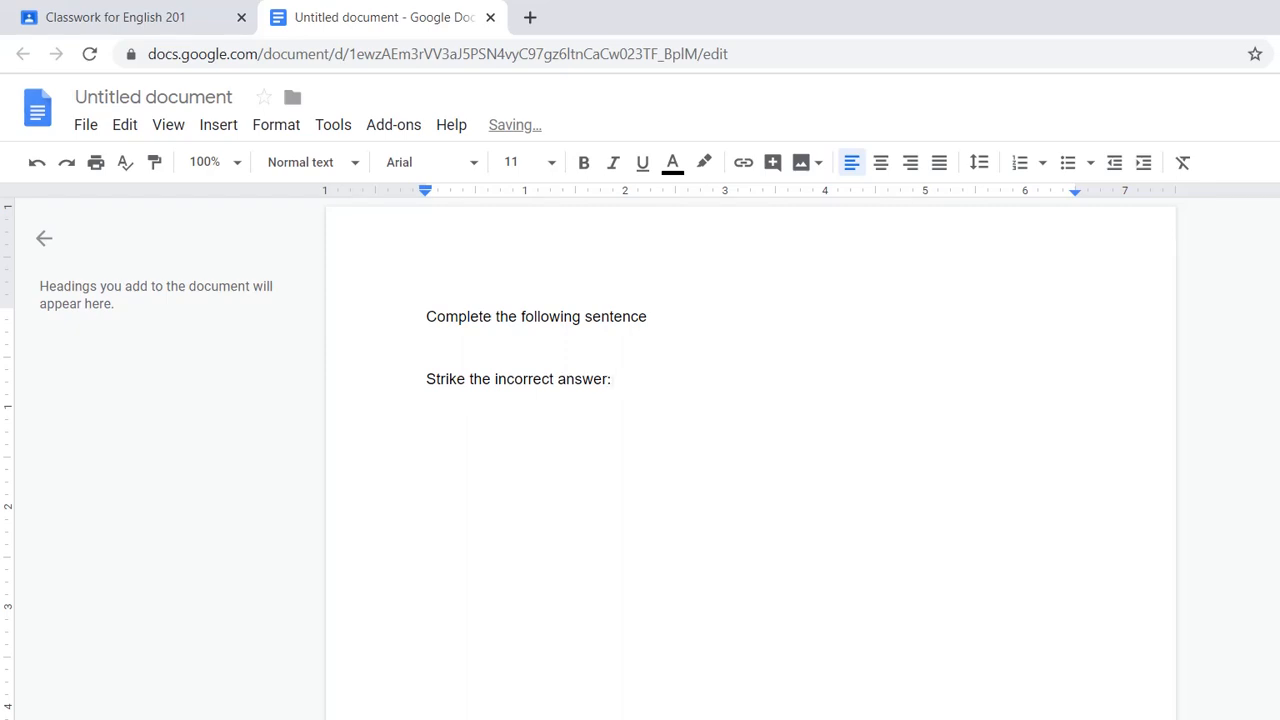
# Add a colon after "Complete the following sentence" and insert two more empty lines below it
pyautogui.press('Up')
pyautogui.press('Up')
pyautogui.press('End')
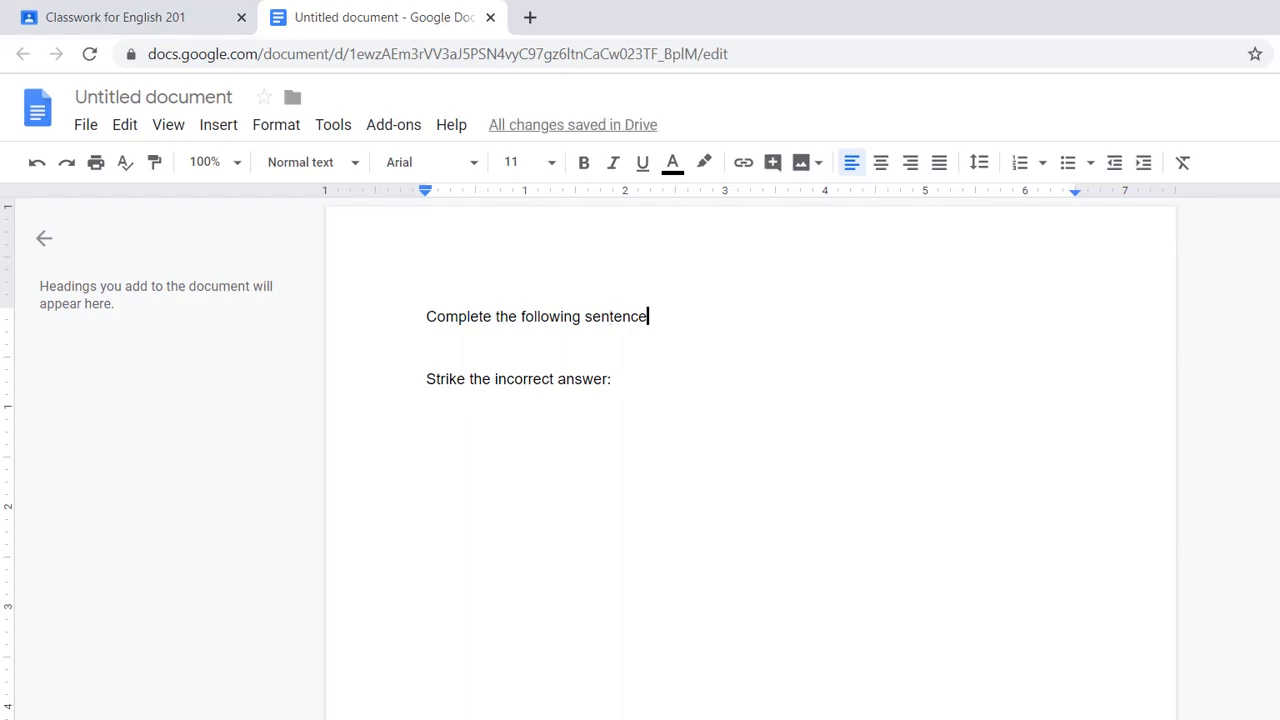
pyautogui.write(':')
pyautogui.press('Return')
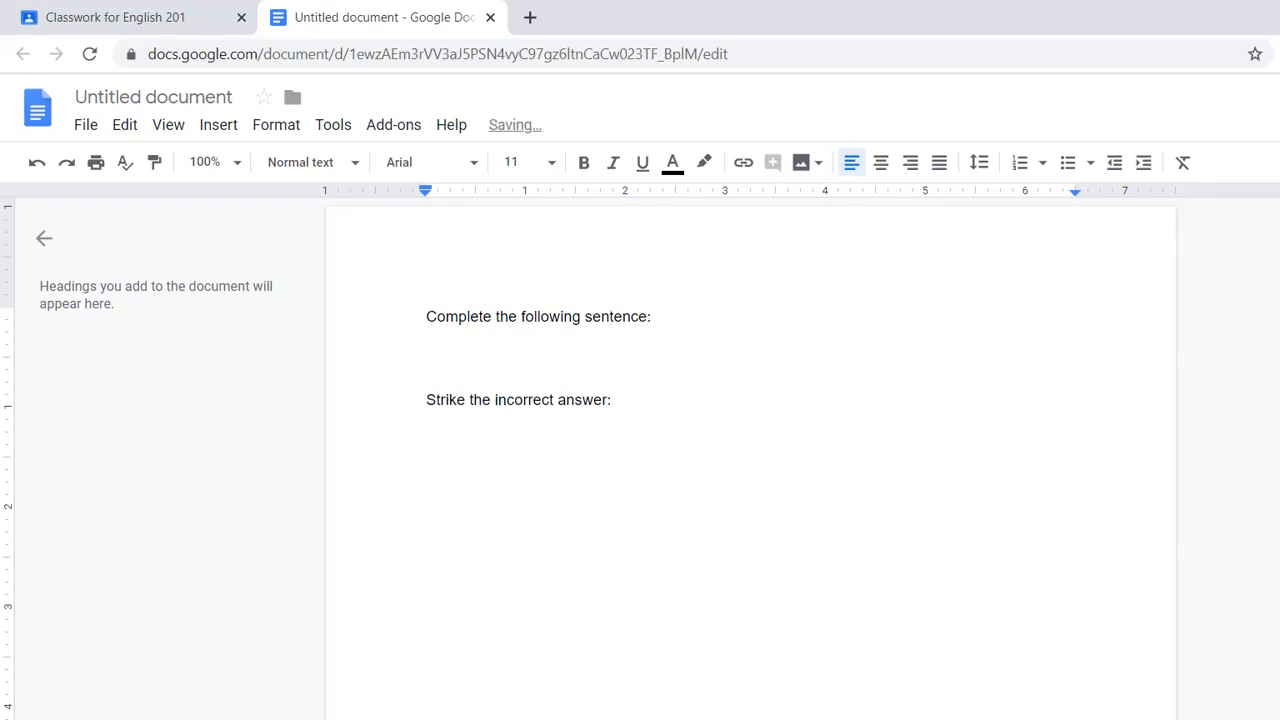
pyautogui.press('Return')
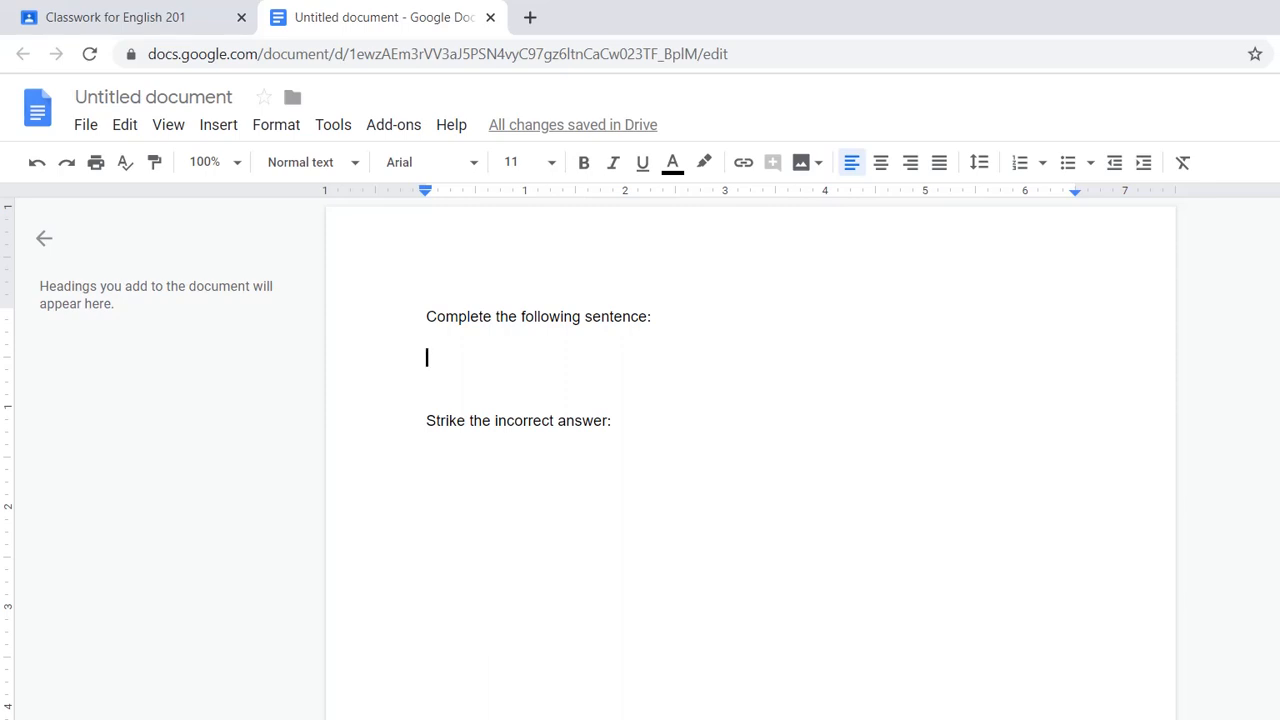
# Write the exercise sentence "When I saw my pen, Mary (is / was) _________ in the room." below the first instruction
pyautogui.write('When OI saw')
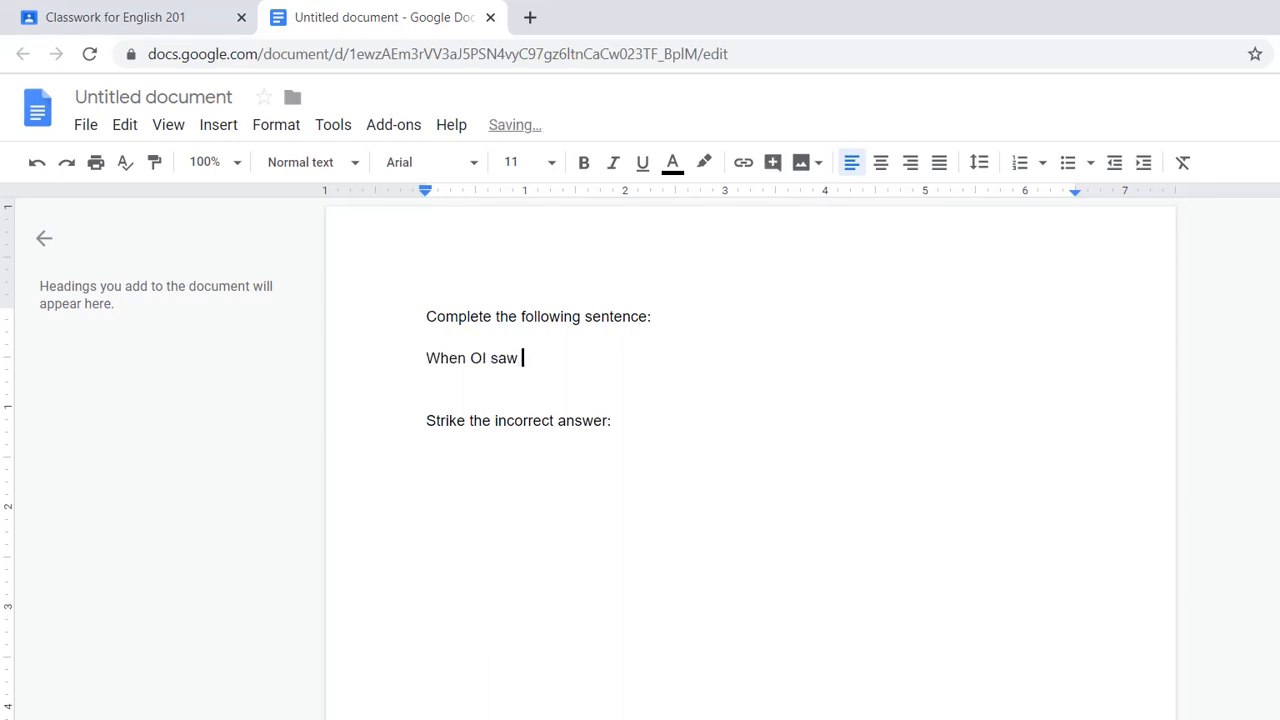
pyautogui.hotkey('ctrl', 'Left')
pyautogui.press('Left')
pyautogui.press('Left')
pyautogui.press('BackSpace')
pyautogui.hotkey('ctrl', 'Right')
pyautogui.hotkey('ctrl', 'Right')
pyautogui.write('my pen')
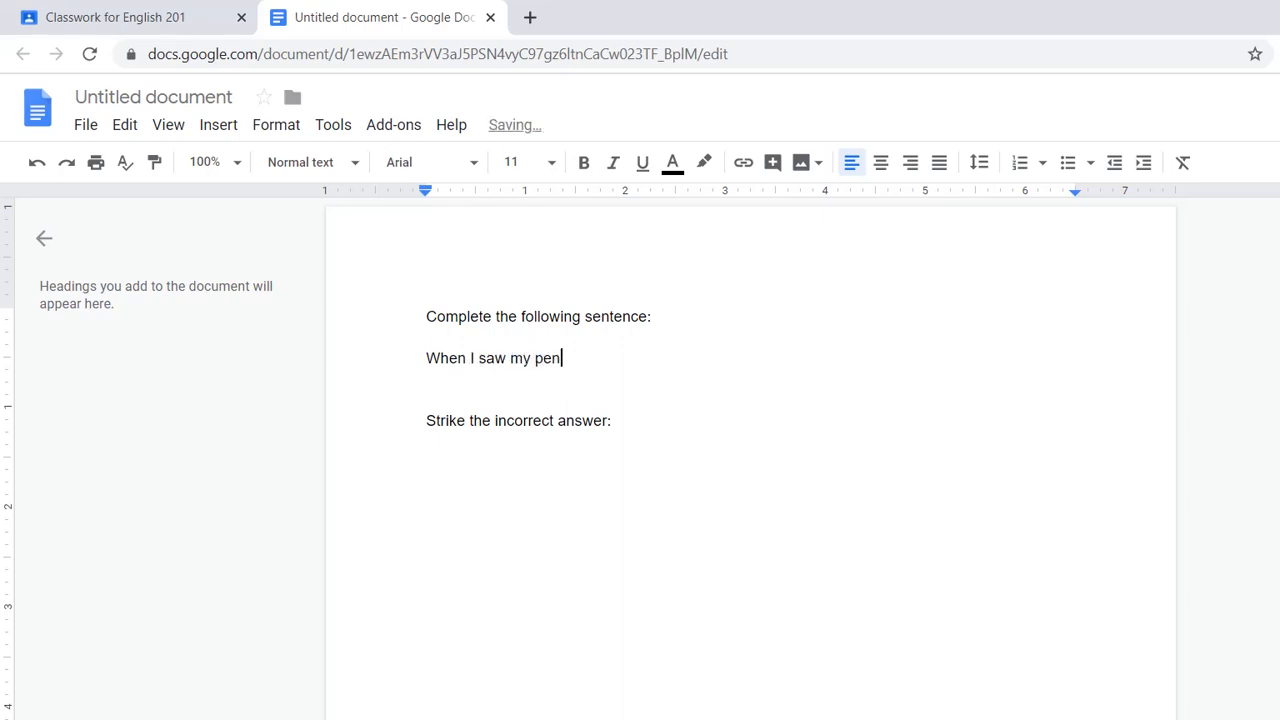
pyautogui.write(', Mary (is / was)')
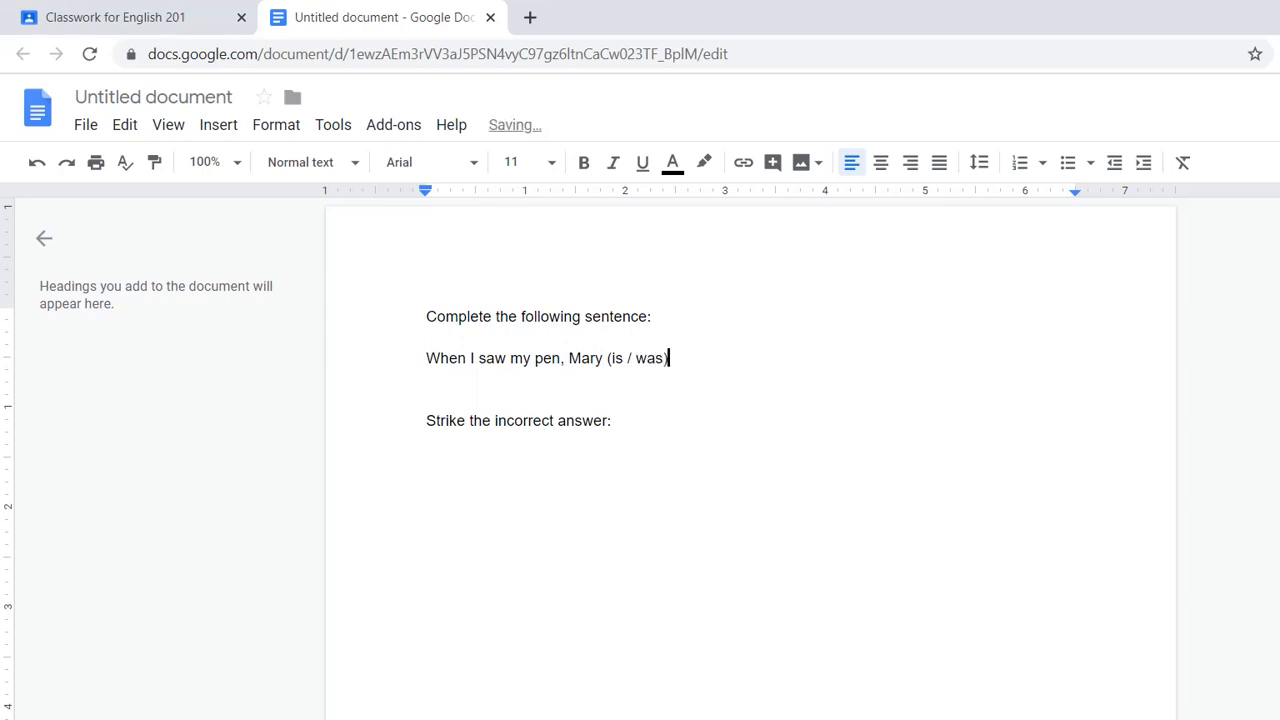
pyautogui.write(' _________')
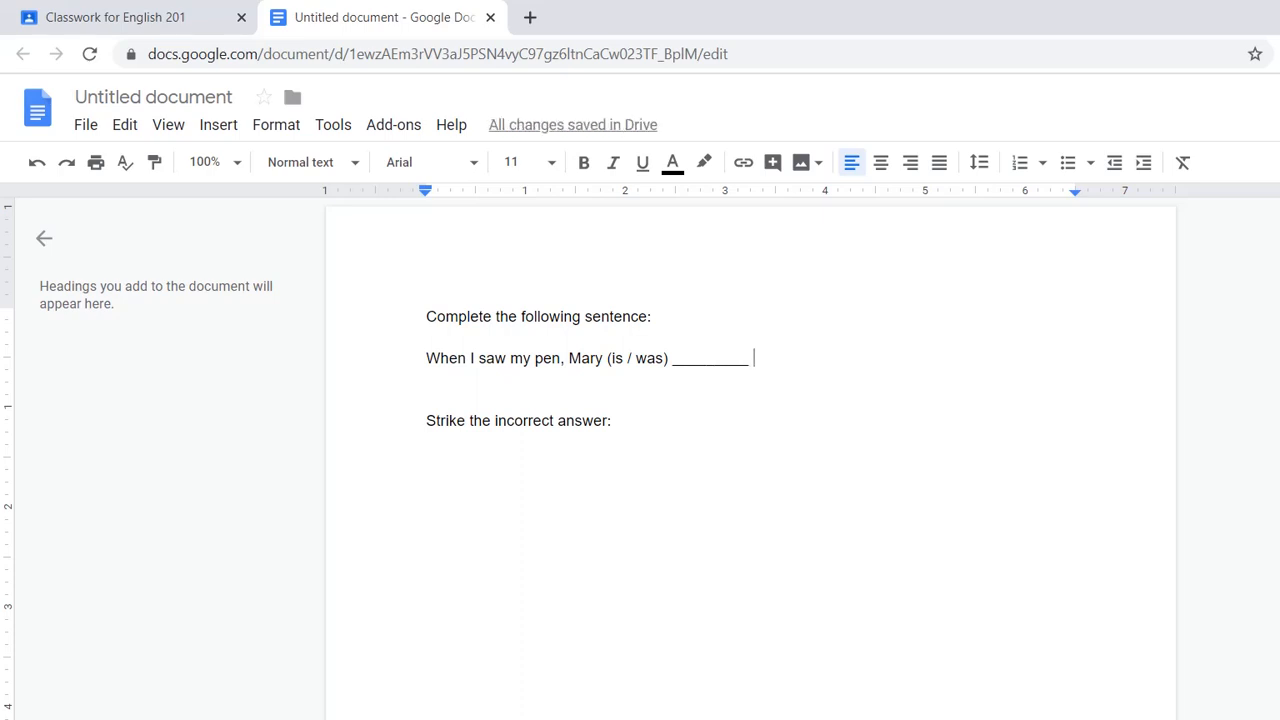
pyautogui.write(' in the room.')
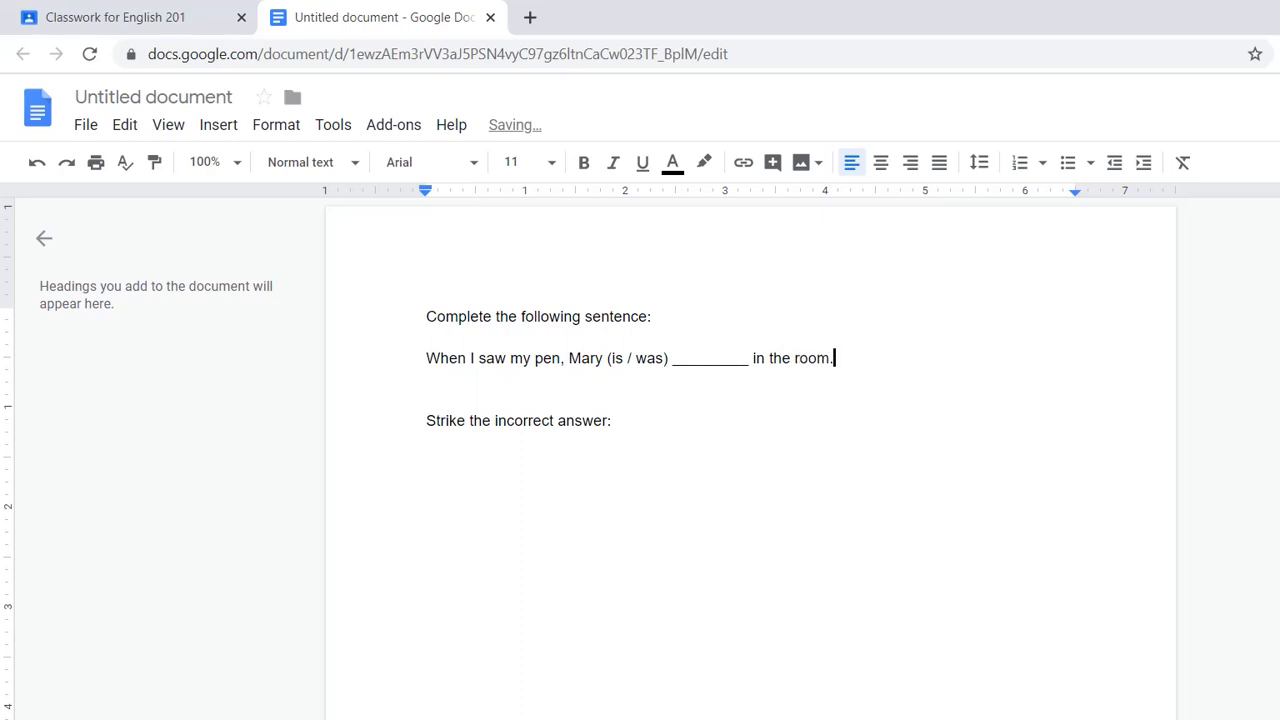
# Copy the whole exercise sentence onto a new line directly below "Strike the incorrect answer:"
pyautogui.press('Down')
pyautogui.press('Down')
pyautogui.press('Down')
pyautogui.press('Up')
pyautogui.press('Up')
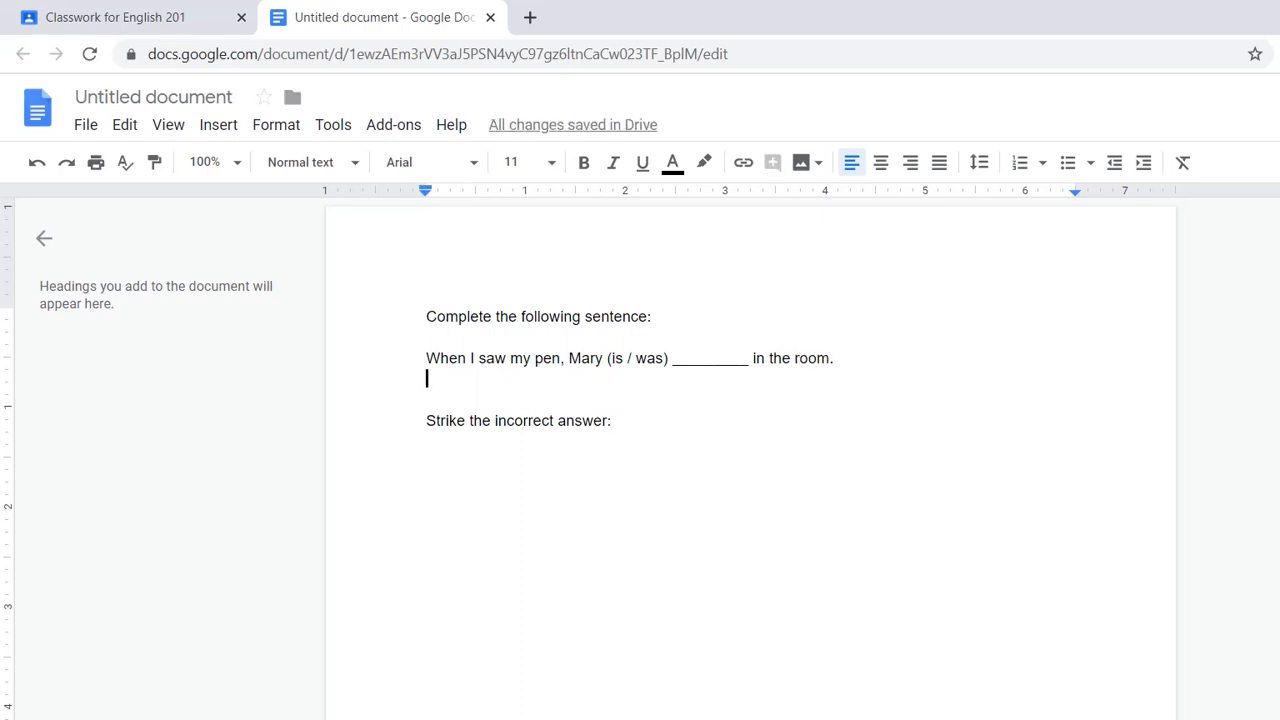
pyautogui.press('Left')
pyautogui.hotkey('shift', 'Home')
pyautogui.hotkey('ctrl', 'c')
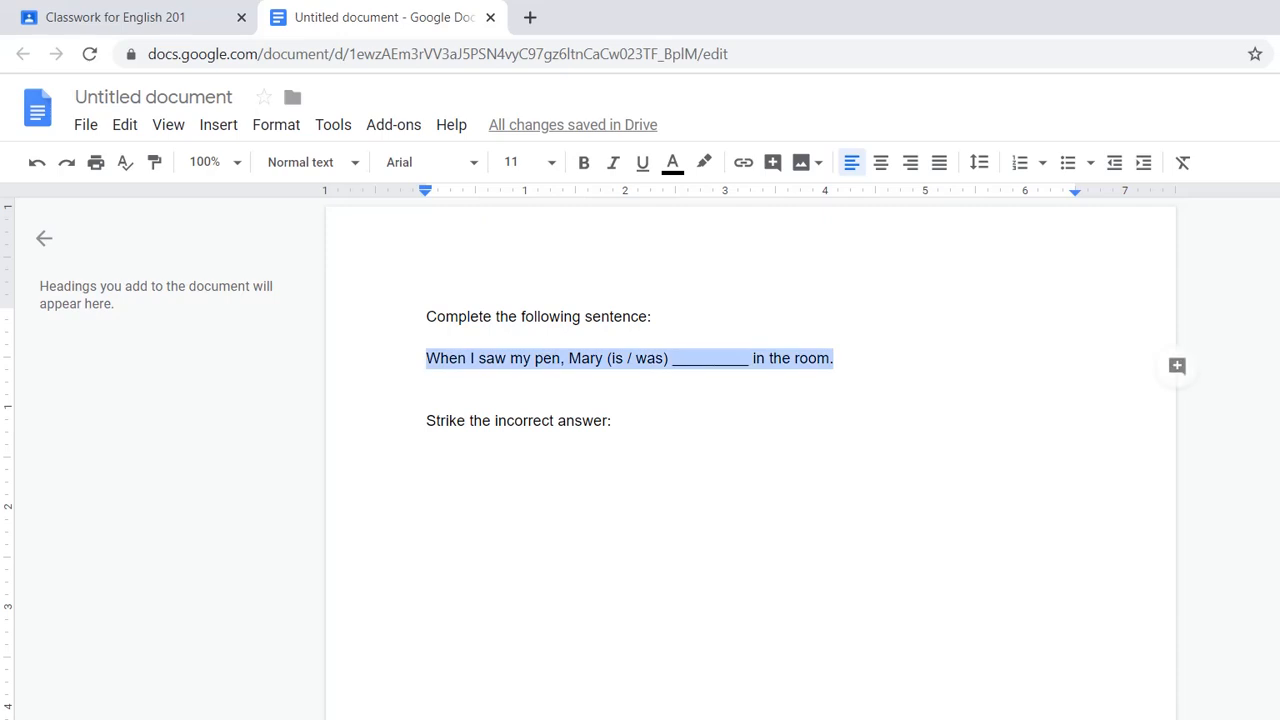
pyautogui.press('Down')
pyautogui.press('Down')
pyautogui.press('Down')
pyautogui.press('Return')
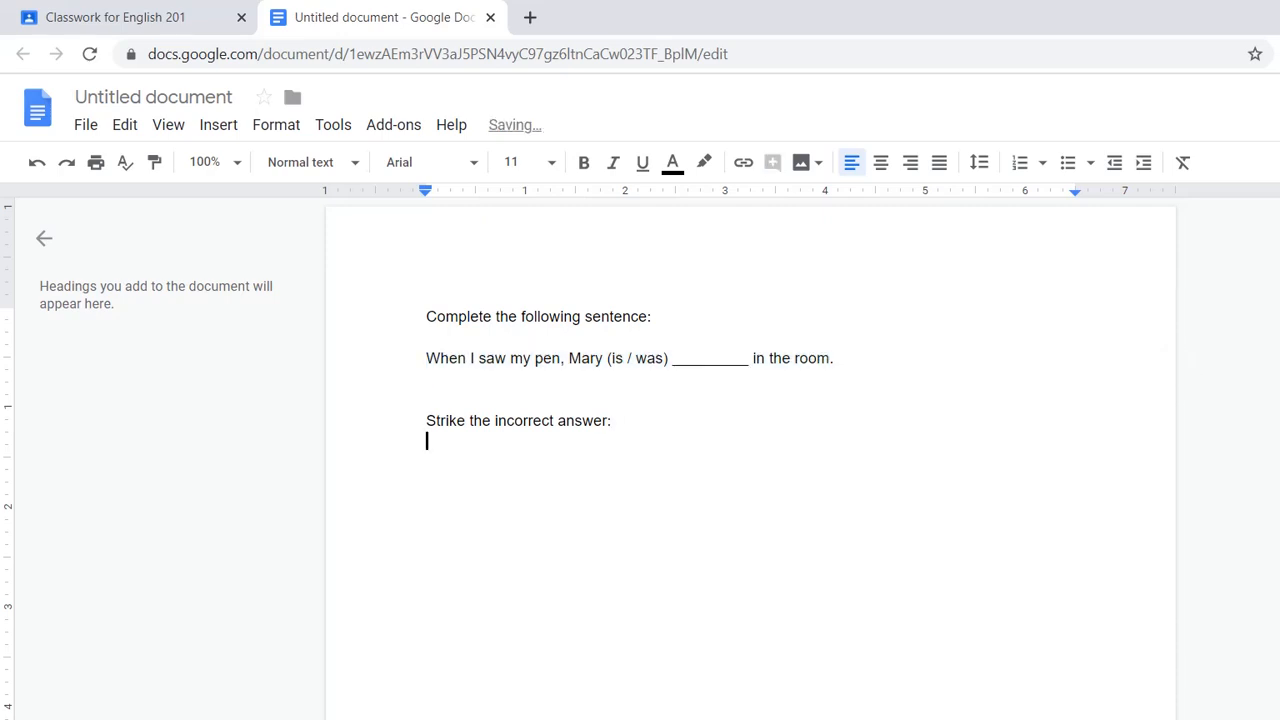
pyautogui.hotkey('ctrl', 'v')
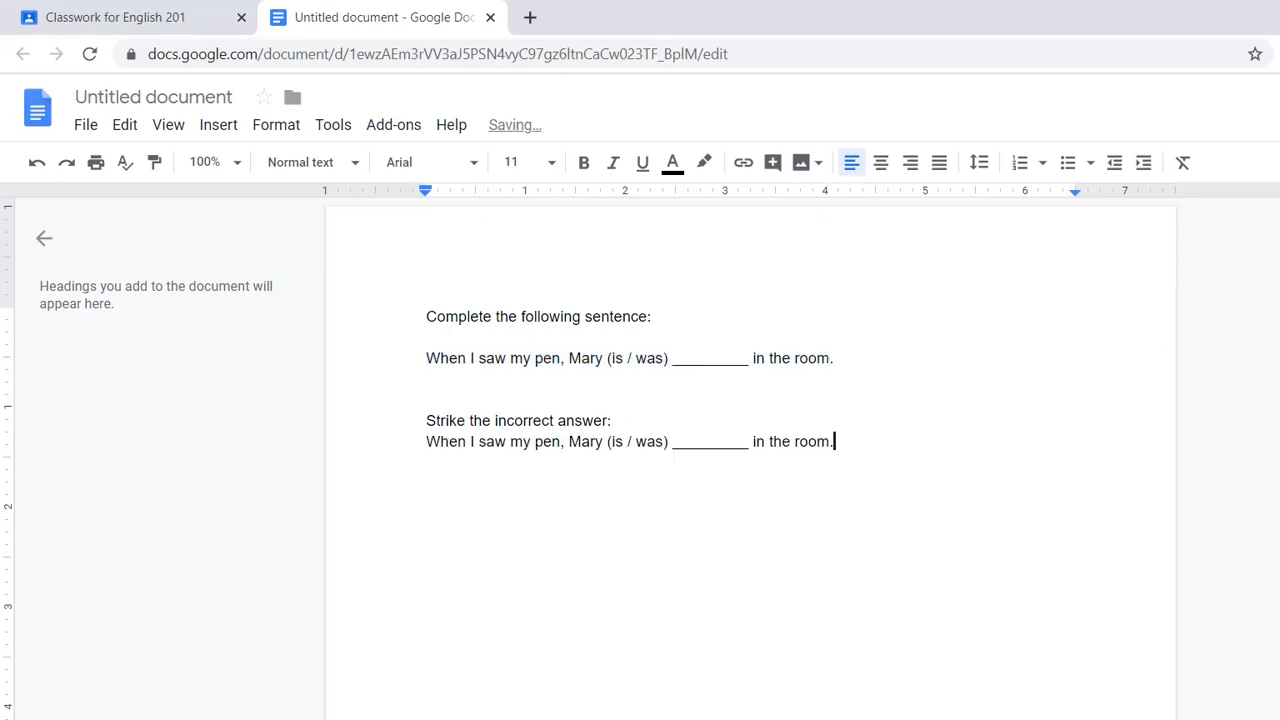
# Remove the empty line between "Complete the following sentence:" and its exercise sentence
pyautogui.press('Up')
pyautogui.press('Up')
pyautogui.press('Up')
pyautogui.press('Up')
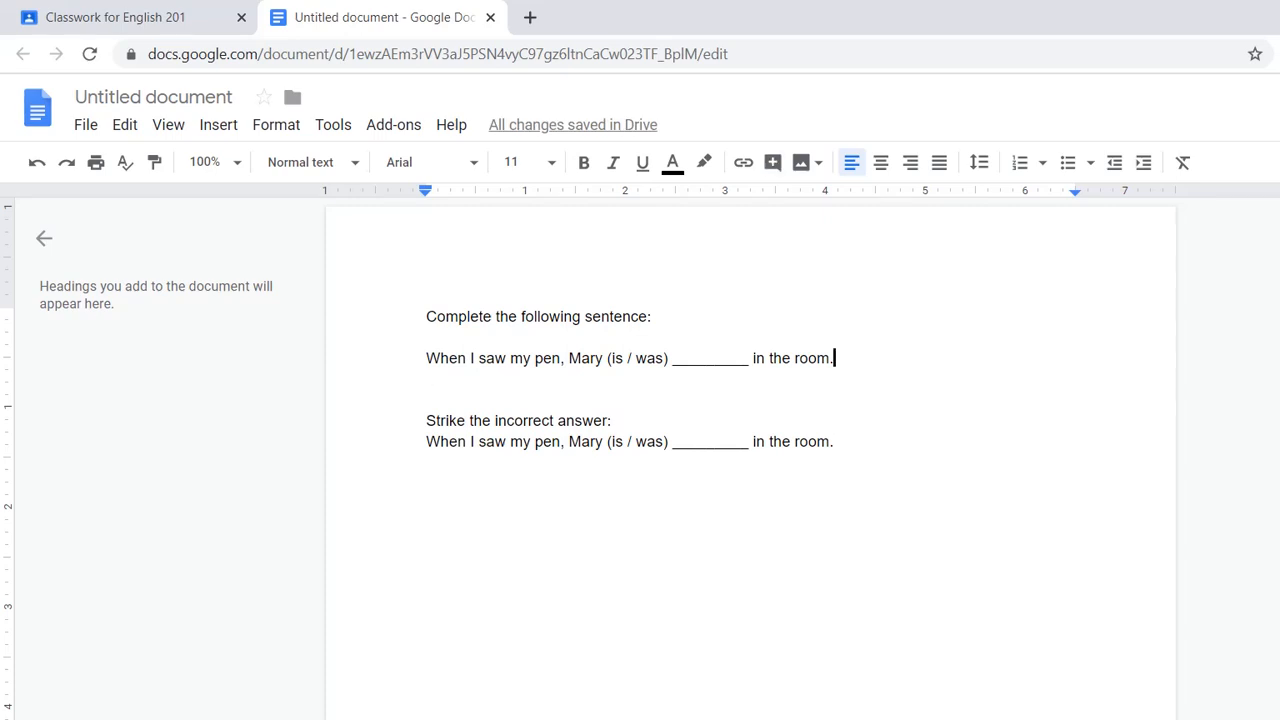
pyautogui.press('Up')
pyautogui.press('BackSpace')
# Delete the underscore blank from the exercise sentence below "Strike the incorrect answer:"
pyautogui.press('Down')
pyautogui.press('Down')
pyautogui.press('Down')
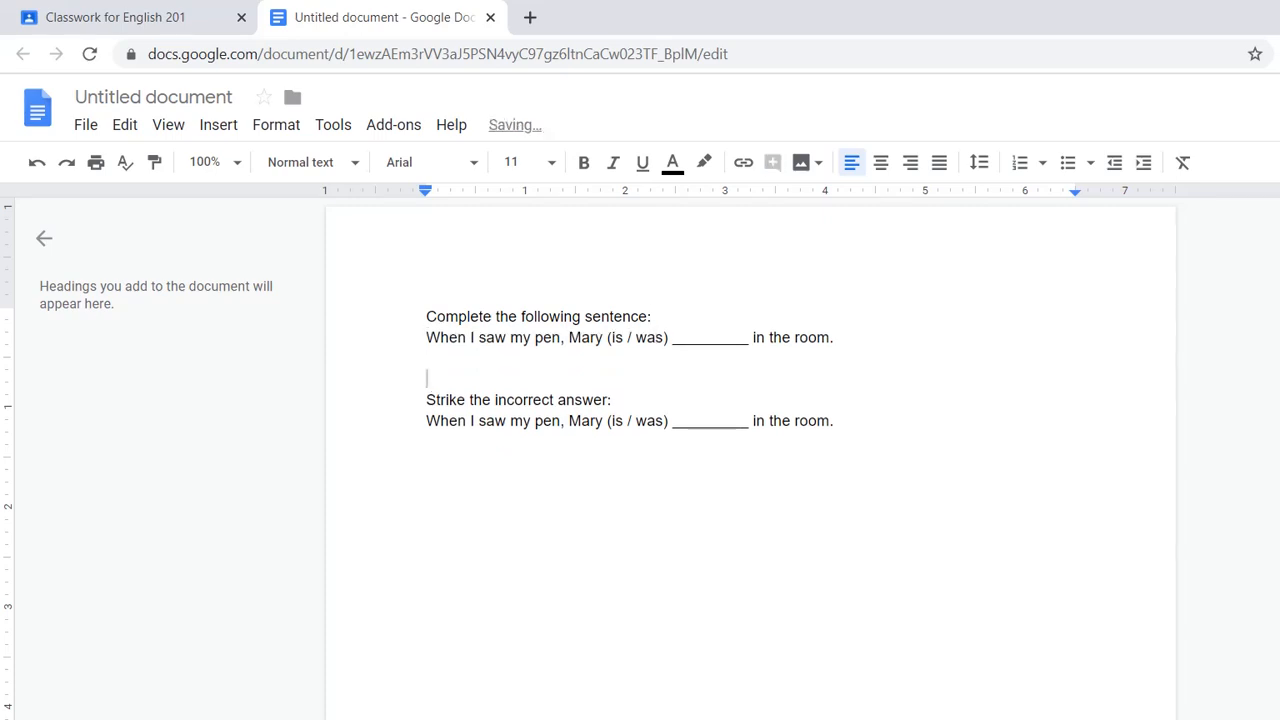
pyautogui.doubleClick(711, 421)
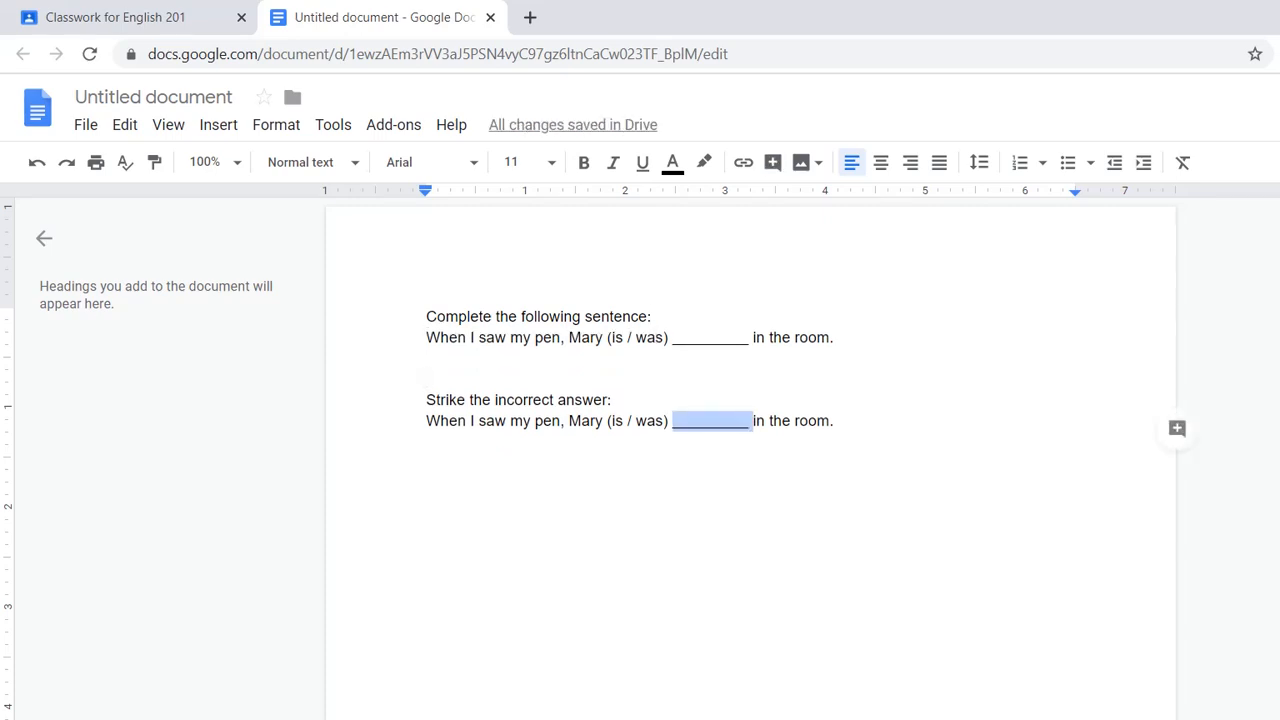
pyautogui.press('BackSpace')
pyautogui.press('Left')
pyautogui.press('Left')
pyautogui.hotkey('ctrl', 'shift', 'Left')
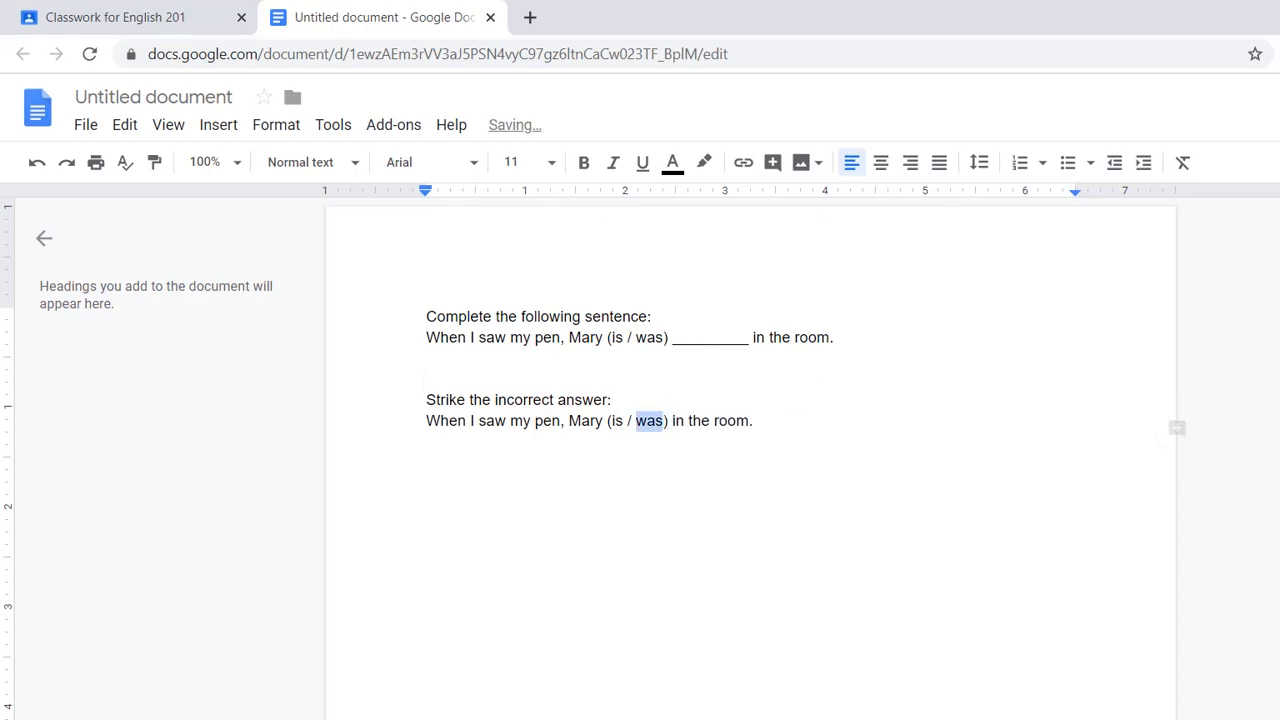
pyautogui.press('Left')
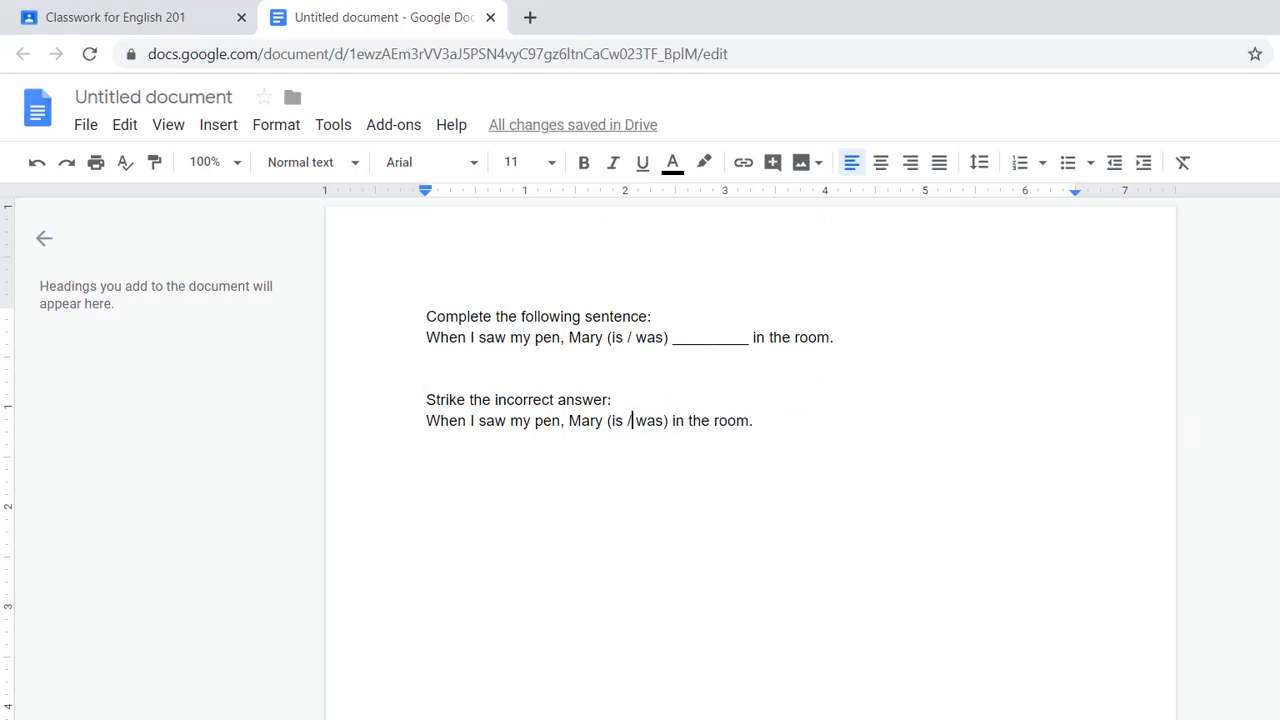
pyautogui.hotkey('ctrl', 'shift', 'Left')
pyautogui.hotkey('ctrl', 'shift', 'Left')
# Insert "Highlight / " at the start of the instruction "Strike the incorrect answer:"
pyautogui.press('Up')
pyautogui.press('Home')
pyautogui.write('Highlight')
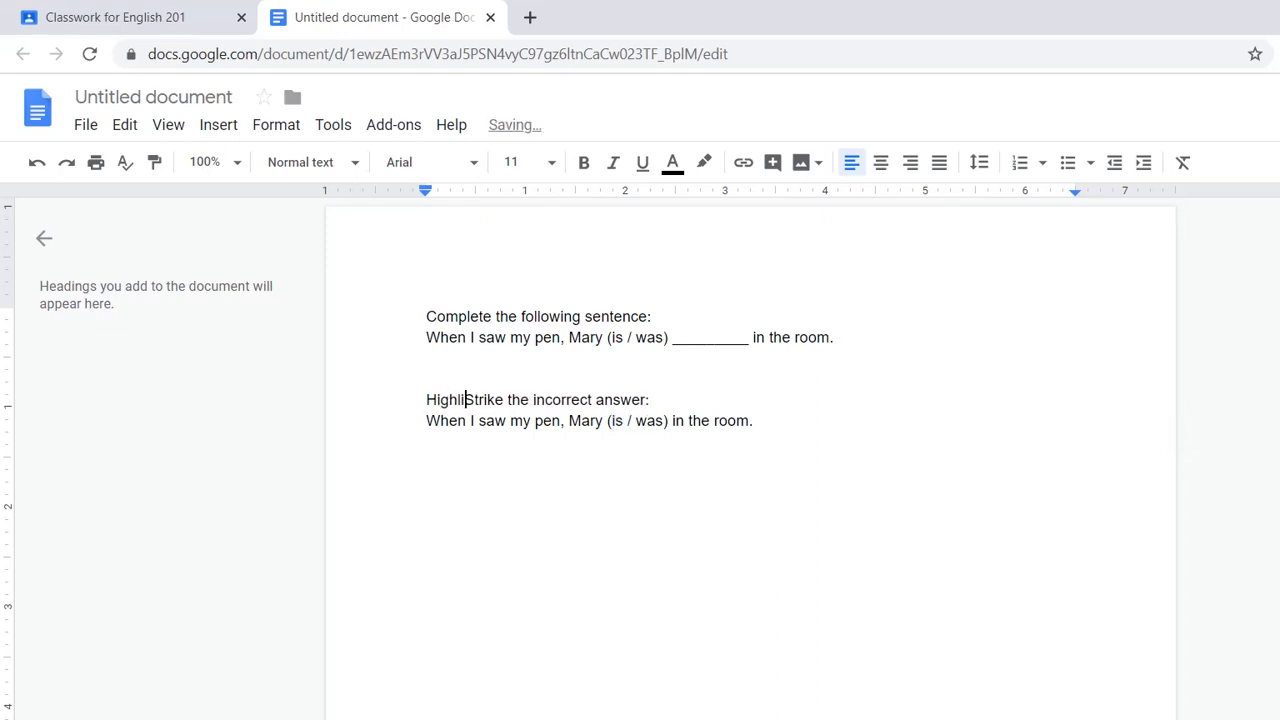
pyautogui.write(' /')
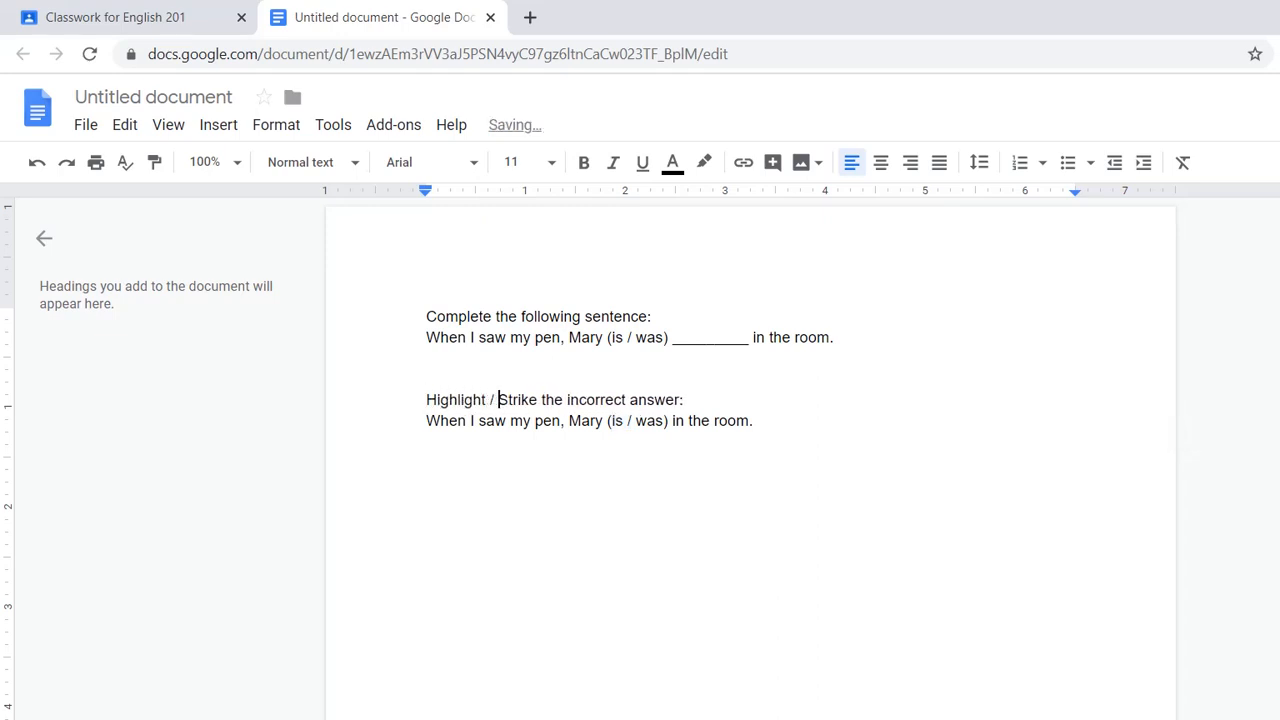
# Highlight the word "was" in the second exercise sentence in yellow
pyautogui.doubleClick(649, 420)
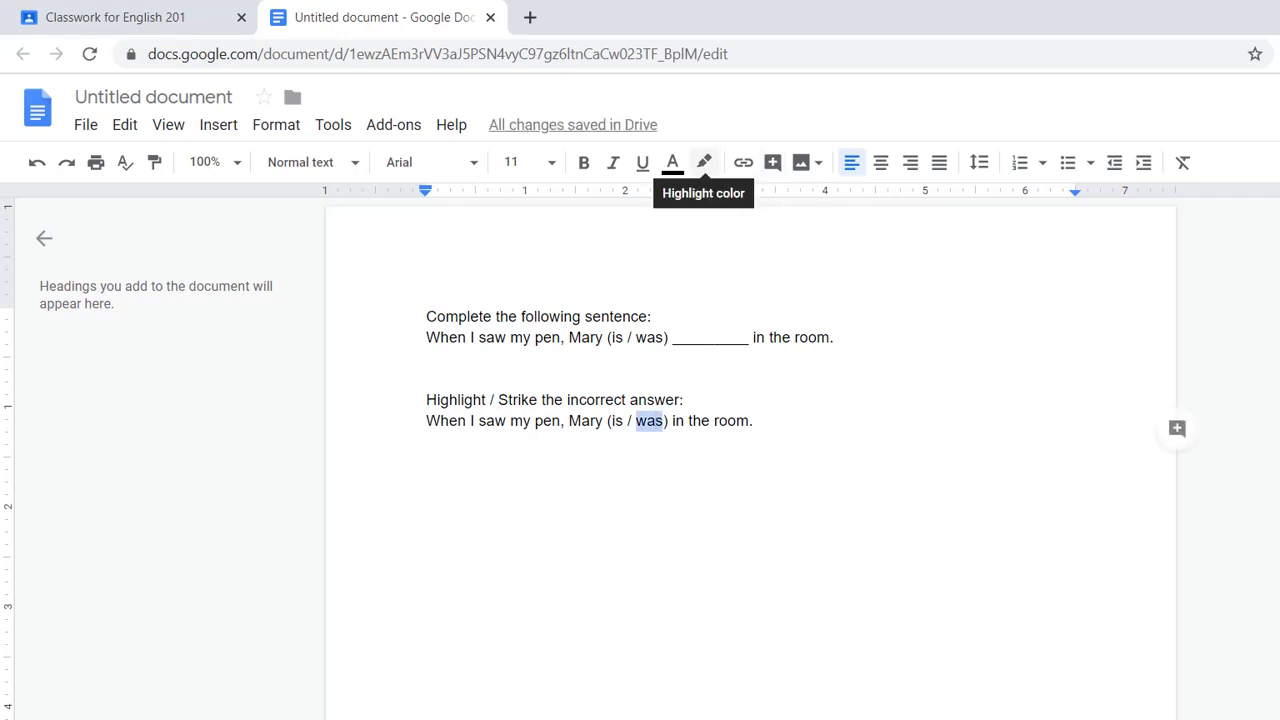
pyautogui.click(704, 162)
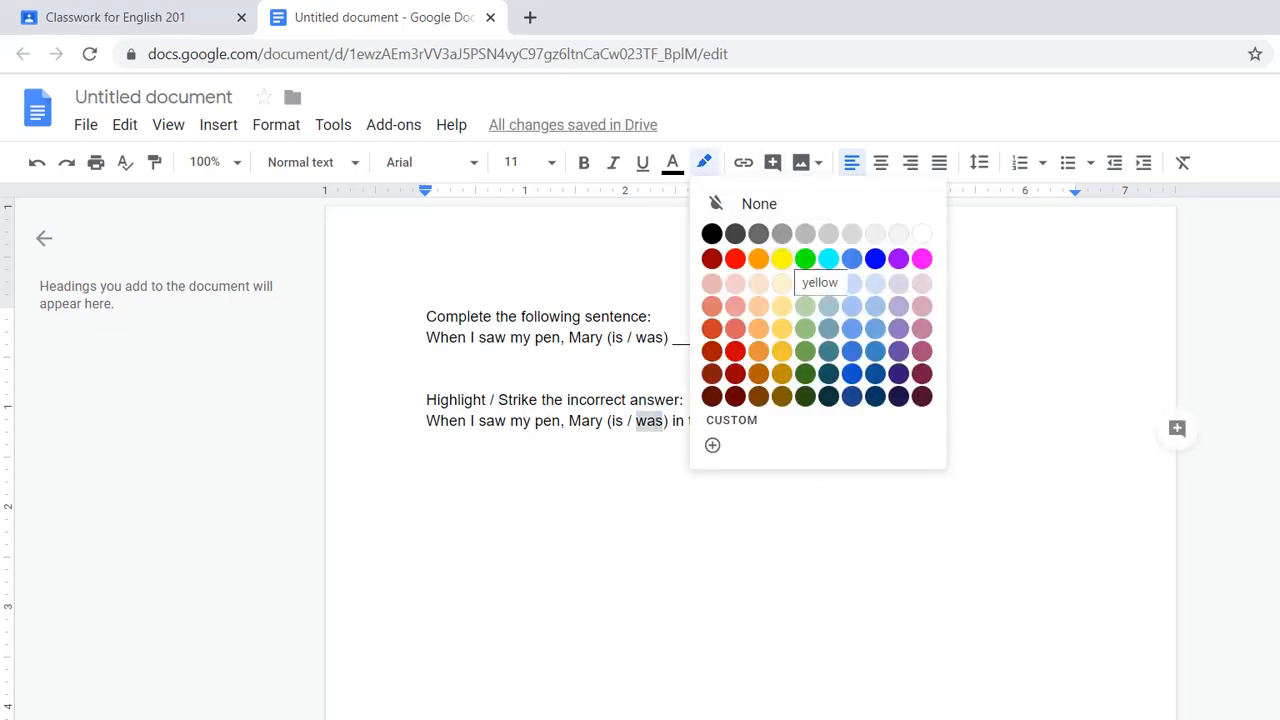
pyautogui.click(781, 259)
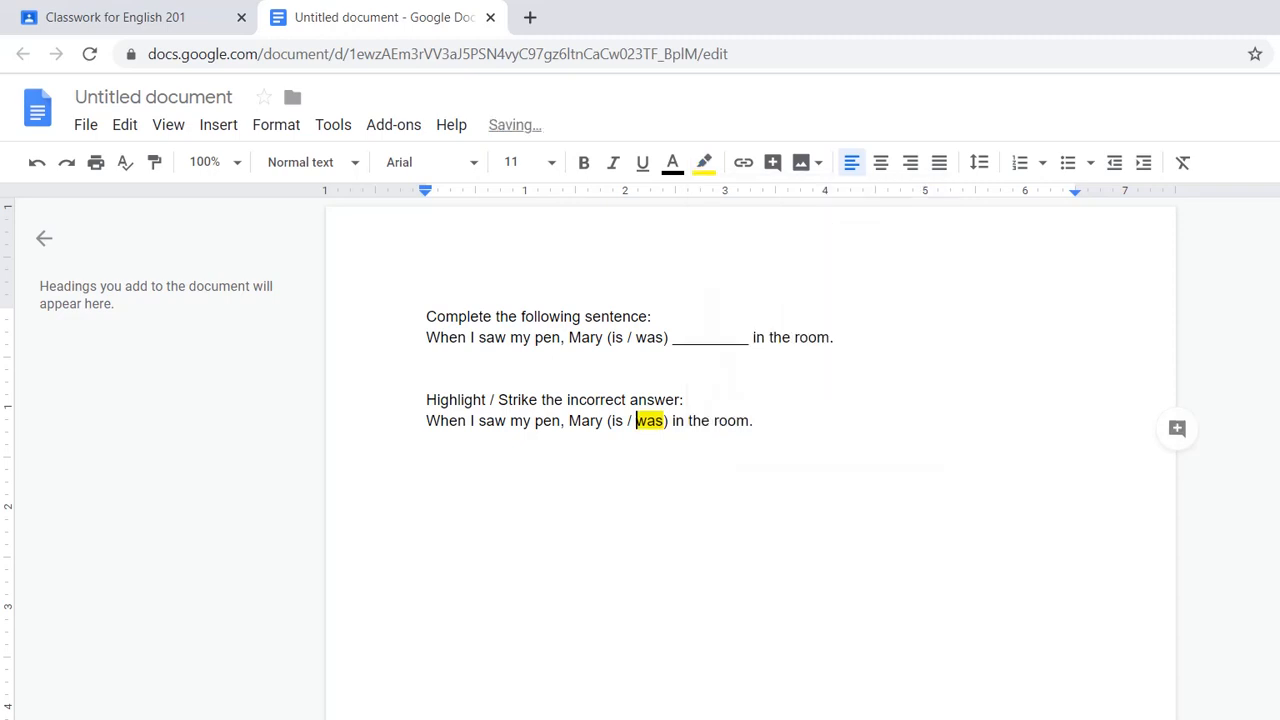
# Apply strikethrough to the incorrect answer "(is" in the second exercise sentence
pyautogui.doubleClick(617, 421)
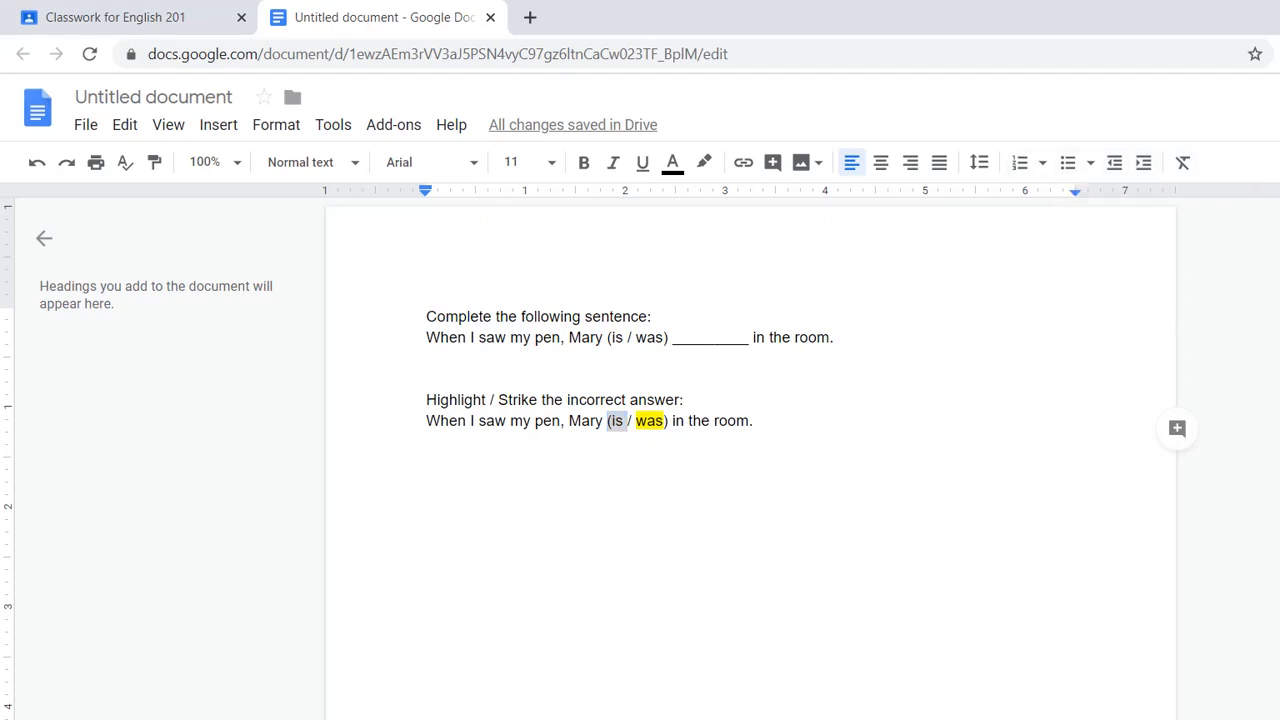
pyautogui.click(276, 125)
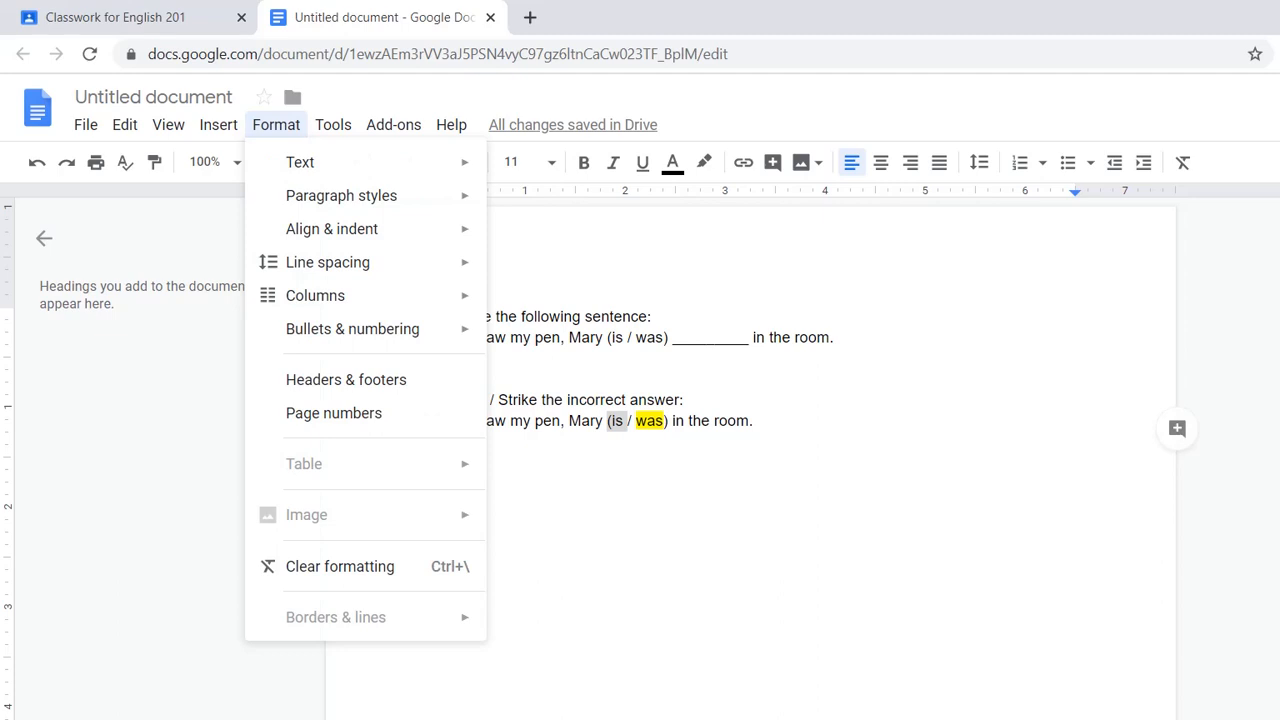
pyautogui.moveTo(300, 162)
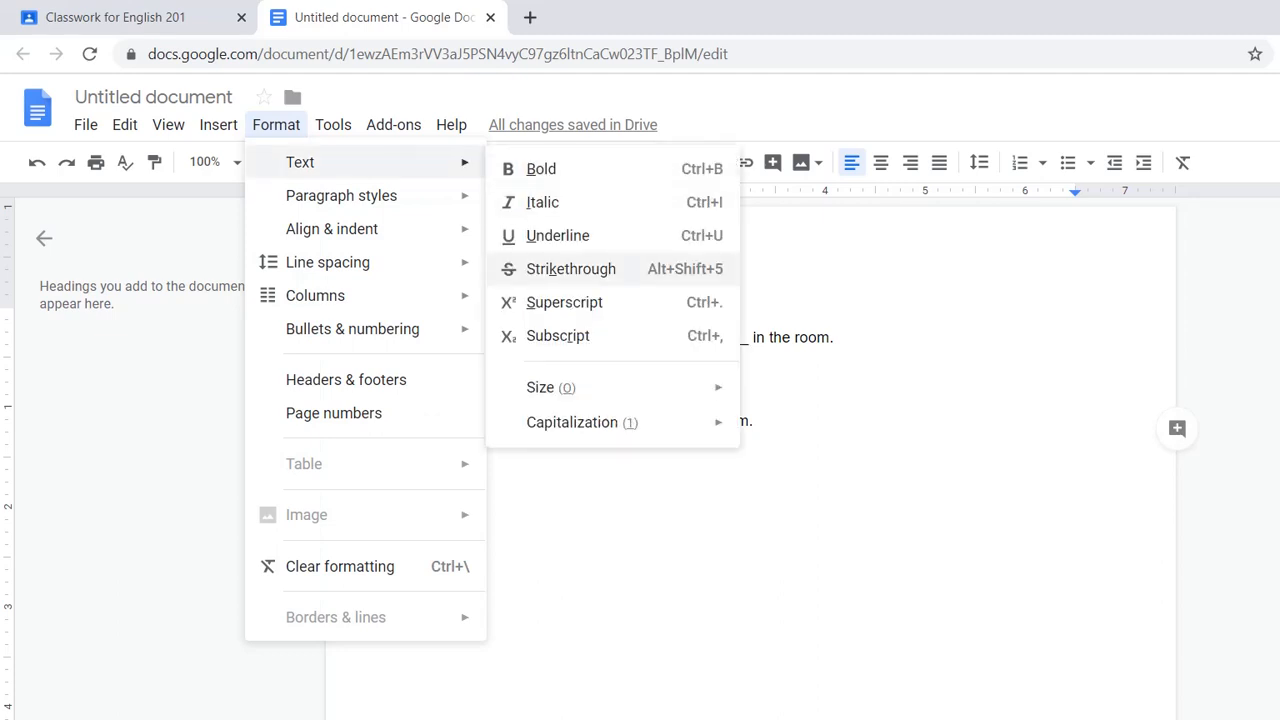
pyautogui.click(571, 269)
pyautogui.click(755, 421)
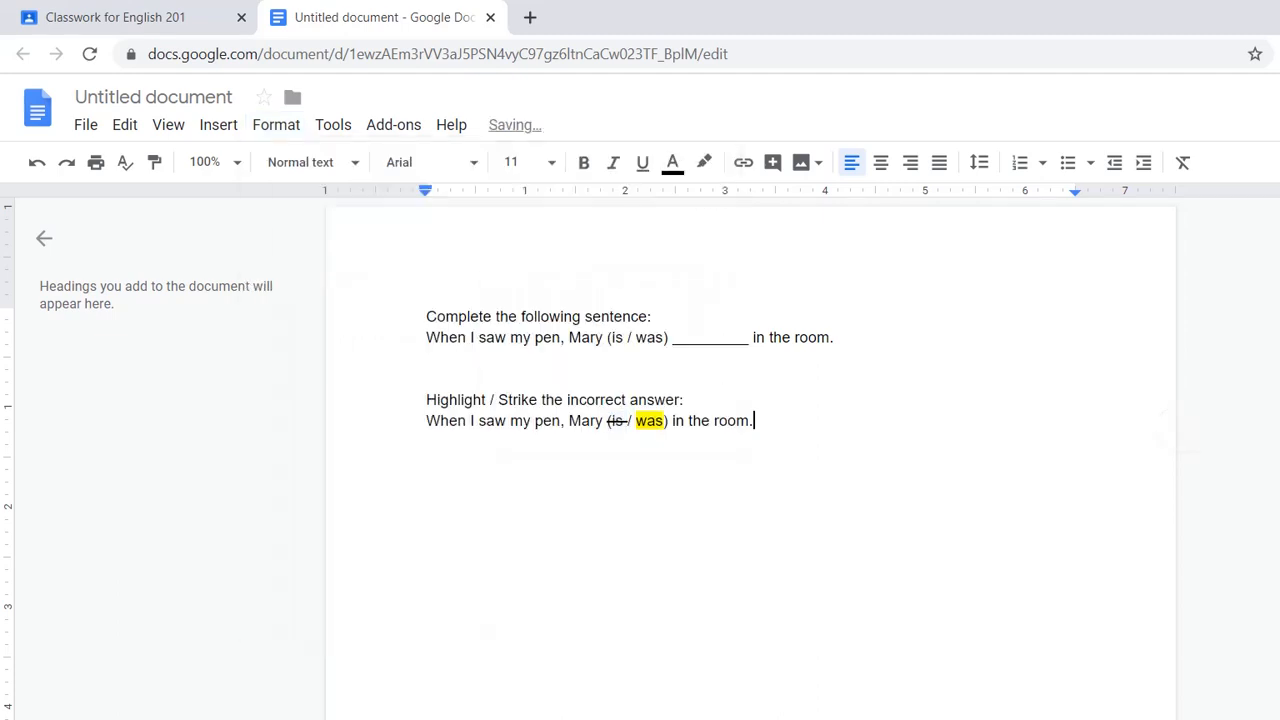
# Insert "the correct" after "Highlight" in the instruction above the second exercise sentence
pyautogui.click(489, 399)
pyautogui.write('the correct')
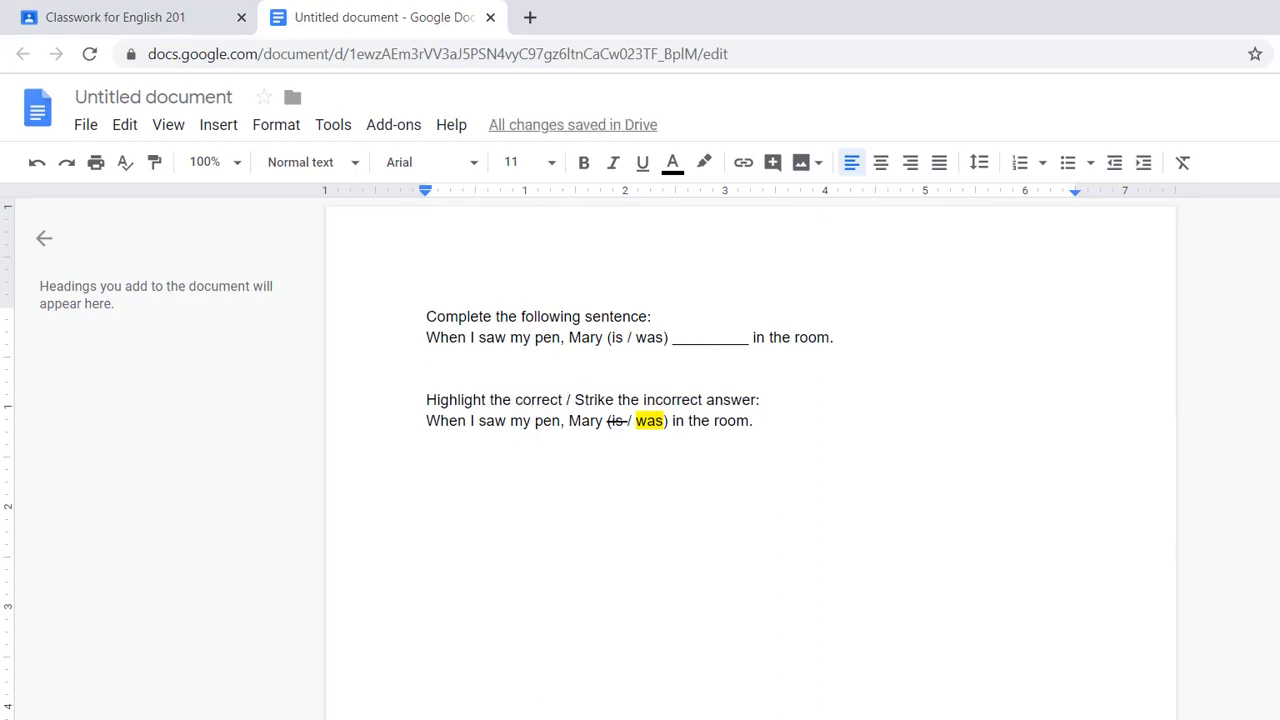
pyautogui.click(755, 421)
# Rename the document as "Verb Tenses" and close it to return to the assignment form
pyautogui.click(153, 97)
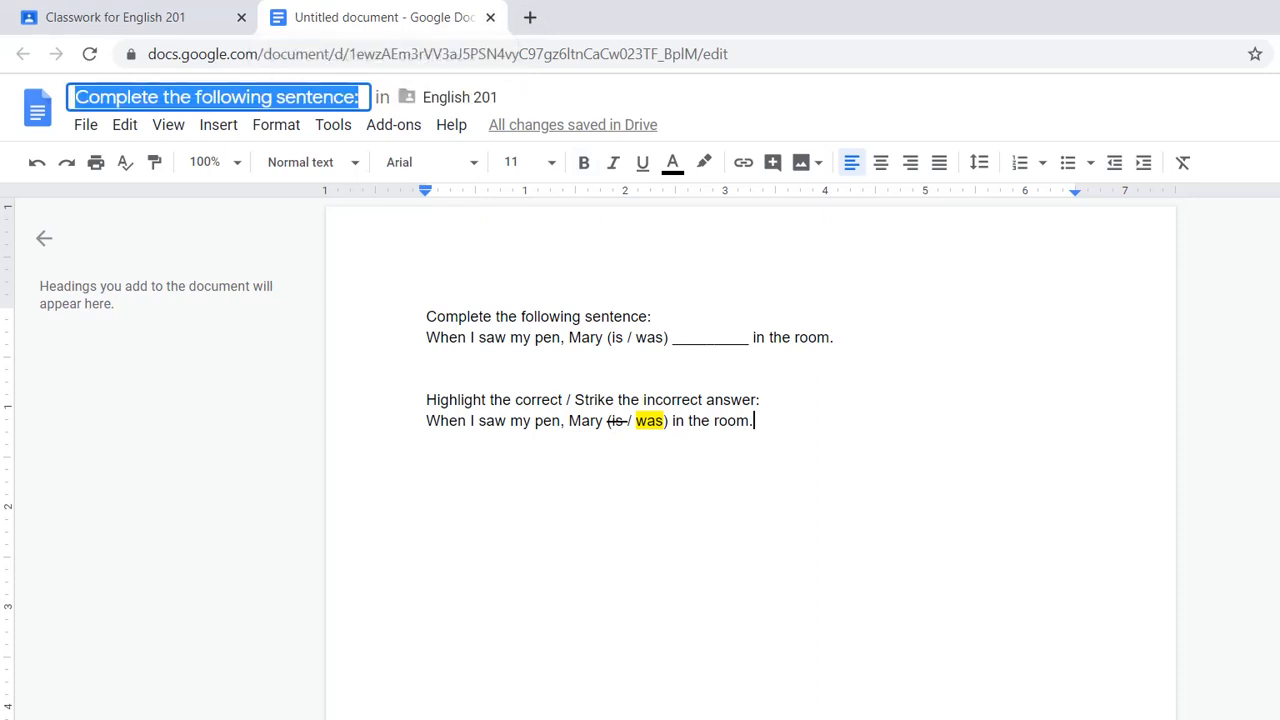
pyautogui.write('Verb Tenses')
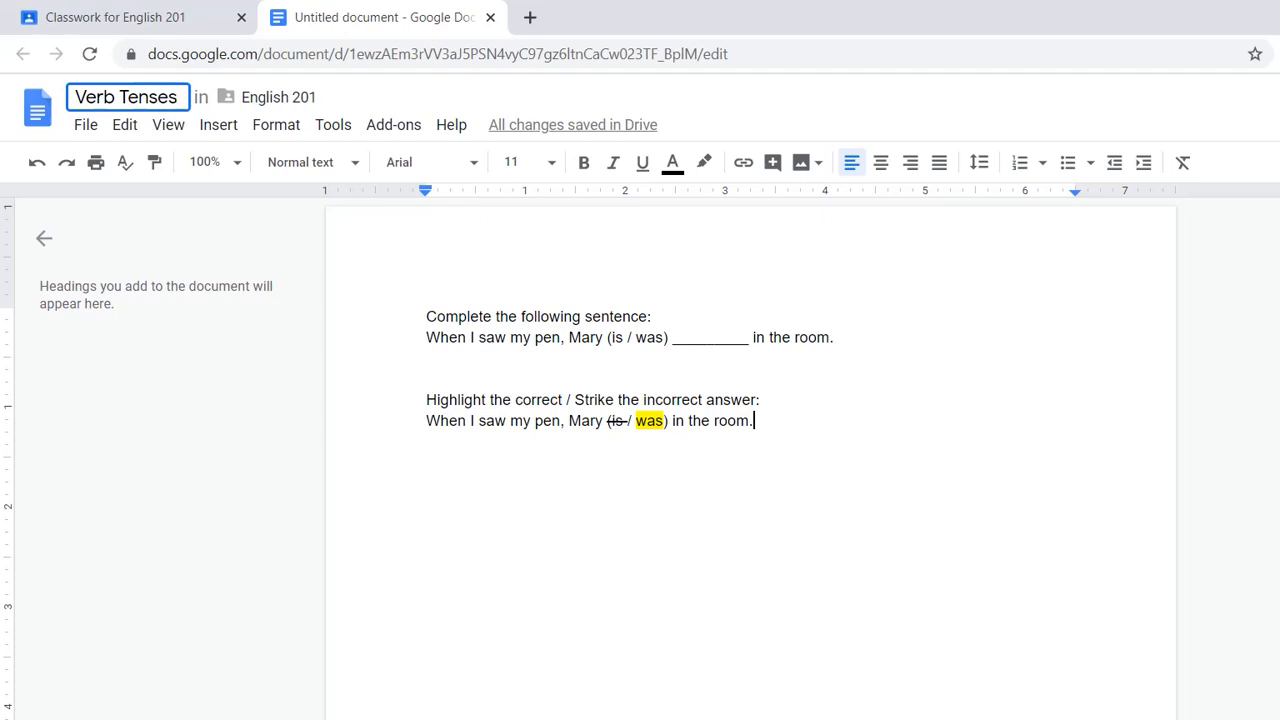
pyautogui.press('Return')
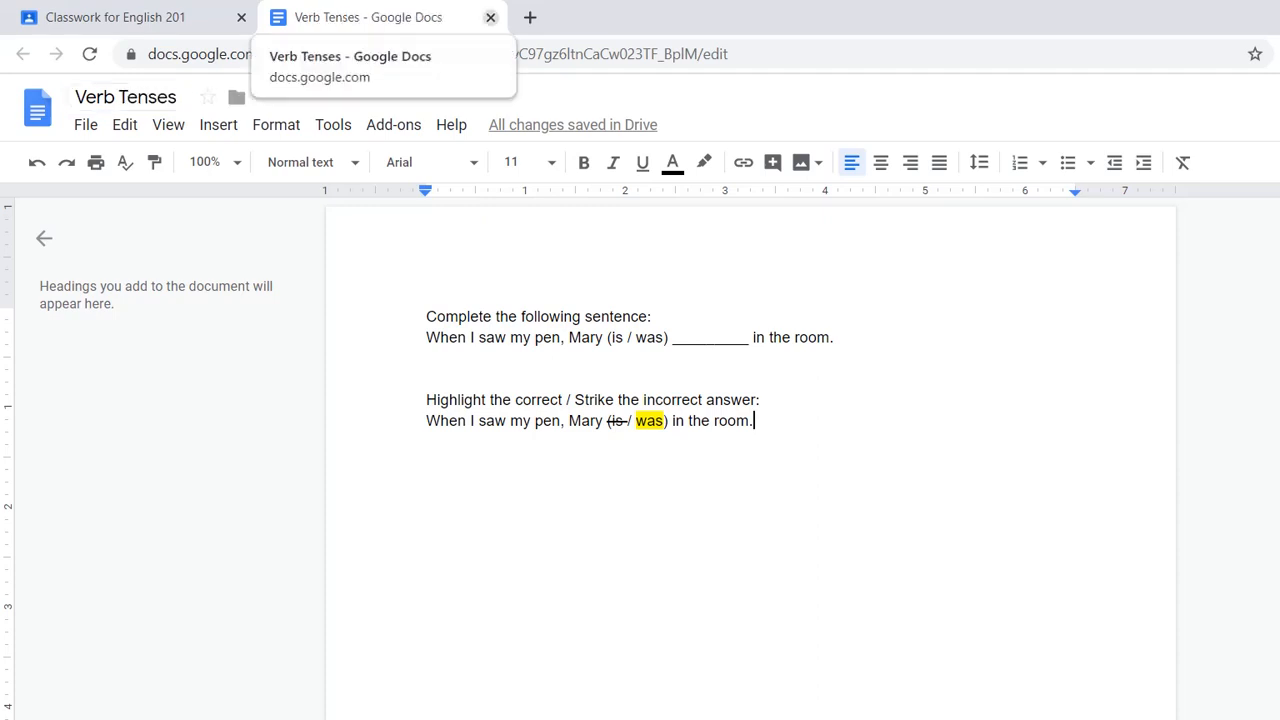
pyautogui.click(490, 17)
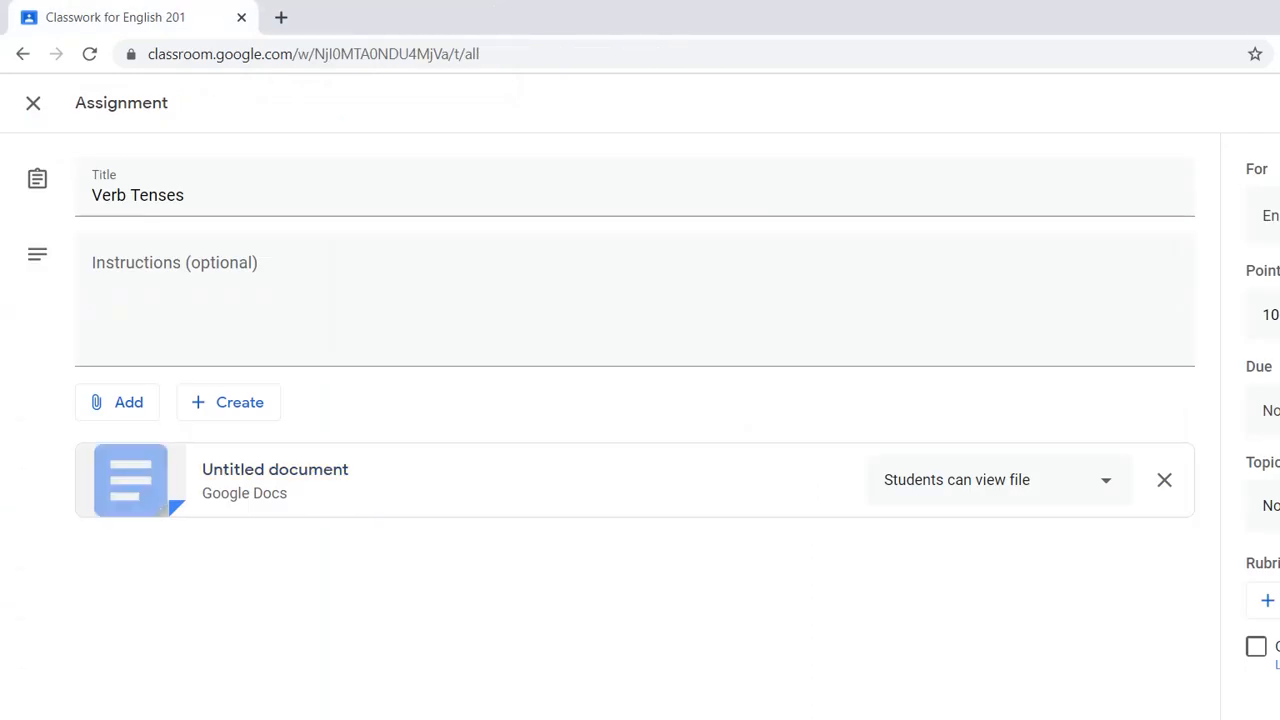
# Set the attached document to "Make a copy for each student" and check the list of students the assignment is for
pyautogui.click(1105, 480)
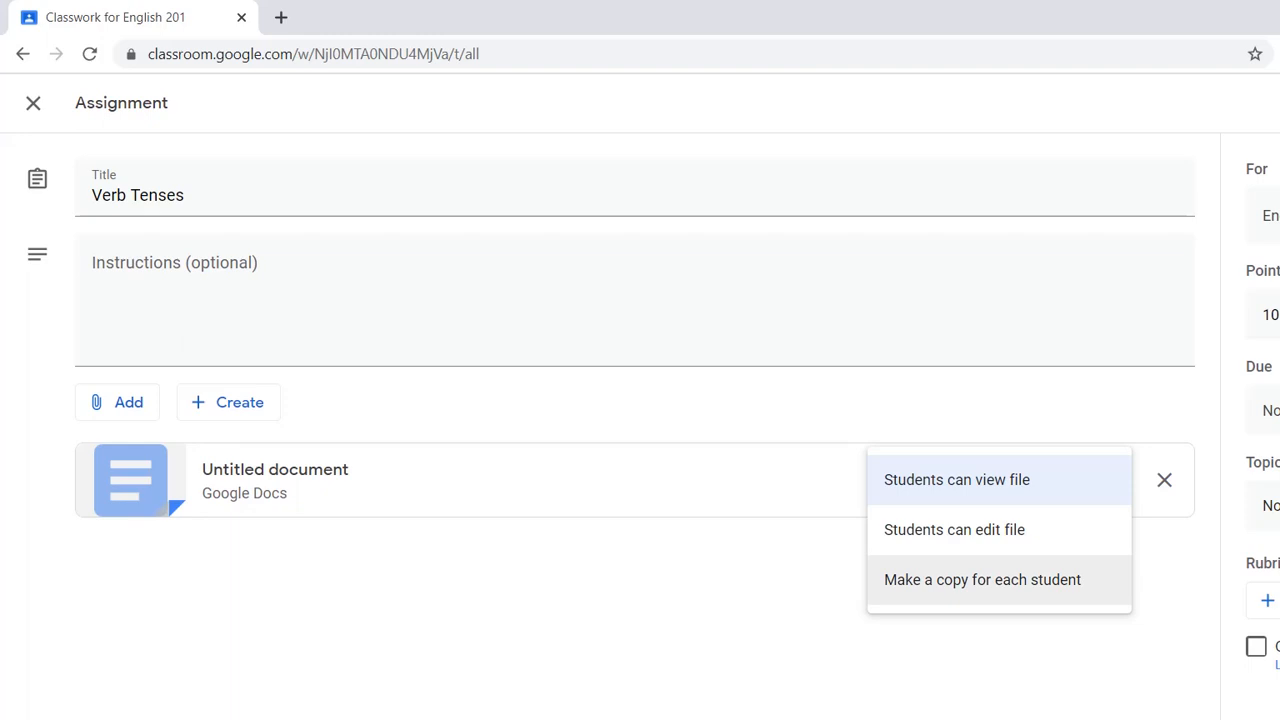
pyautogui.click(982, 579)
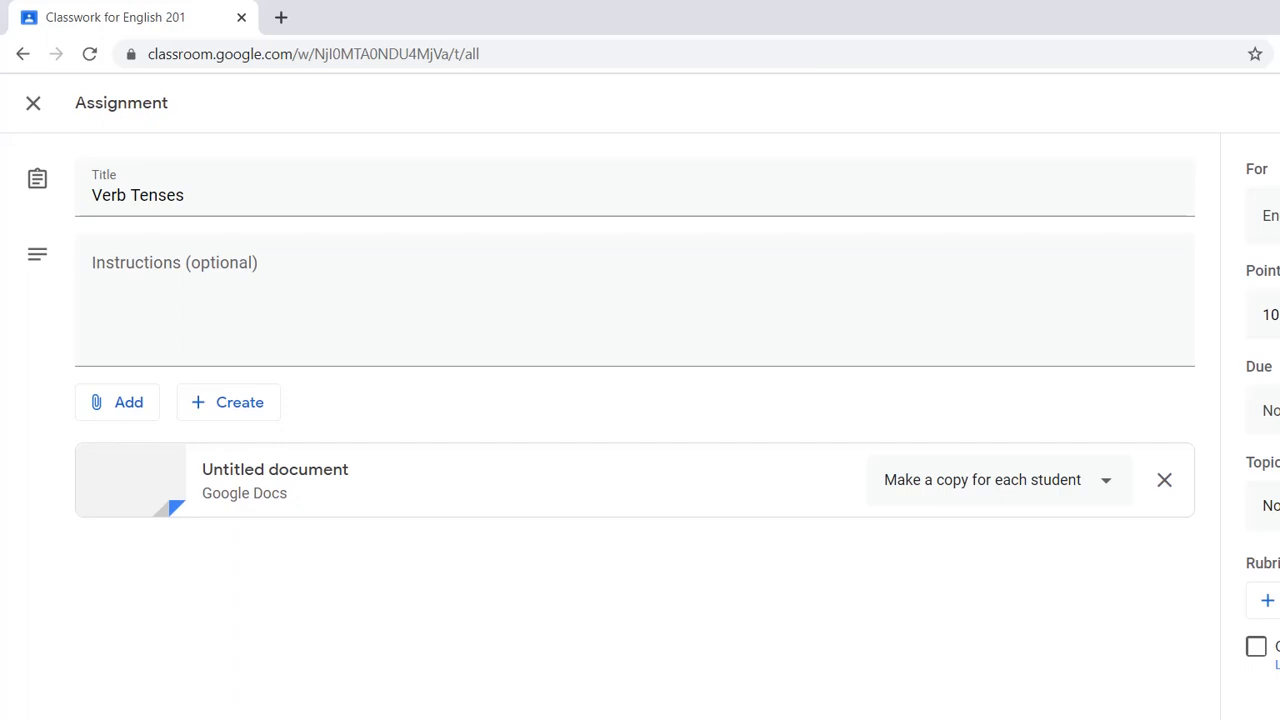
pyautogui.click(1270, 216)
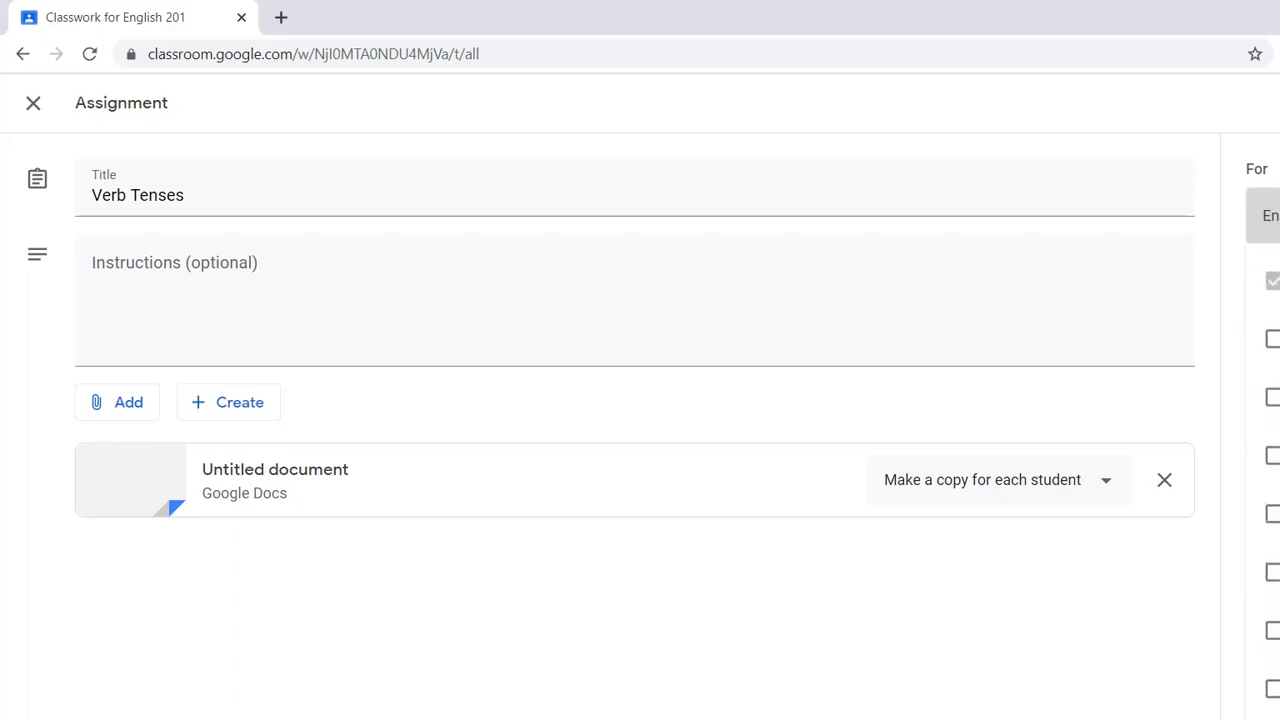
pyautogui.click(1270, 216)
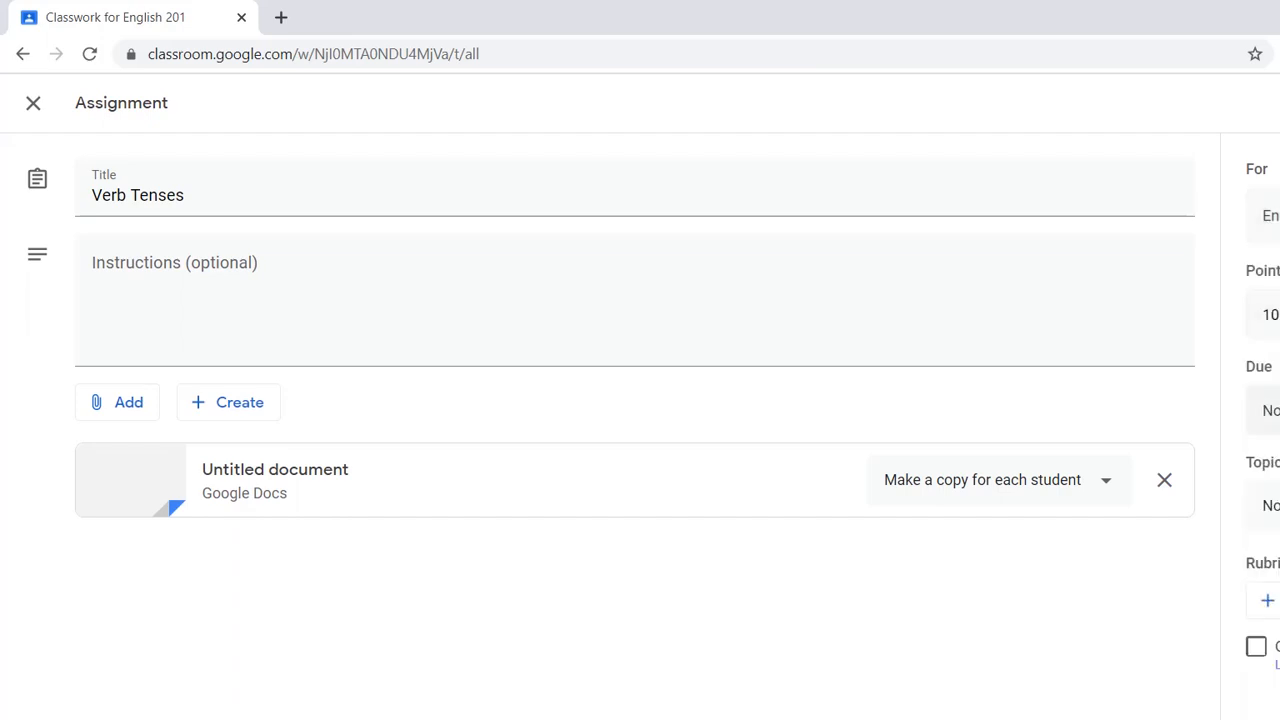
# Set the assignment's due date to tomorrow
pyautogui.click(1268, 410)
pyautogui.click(1275, 490)
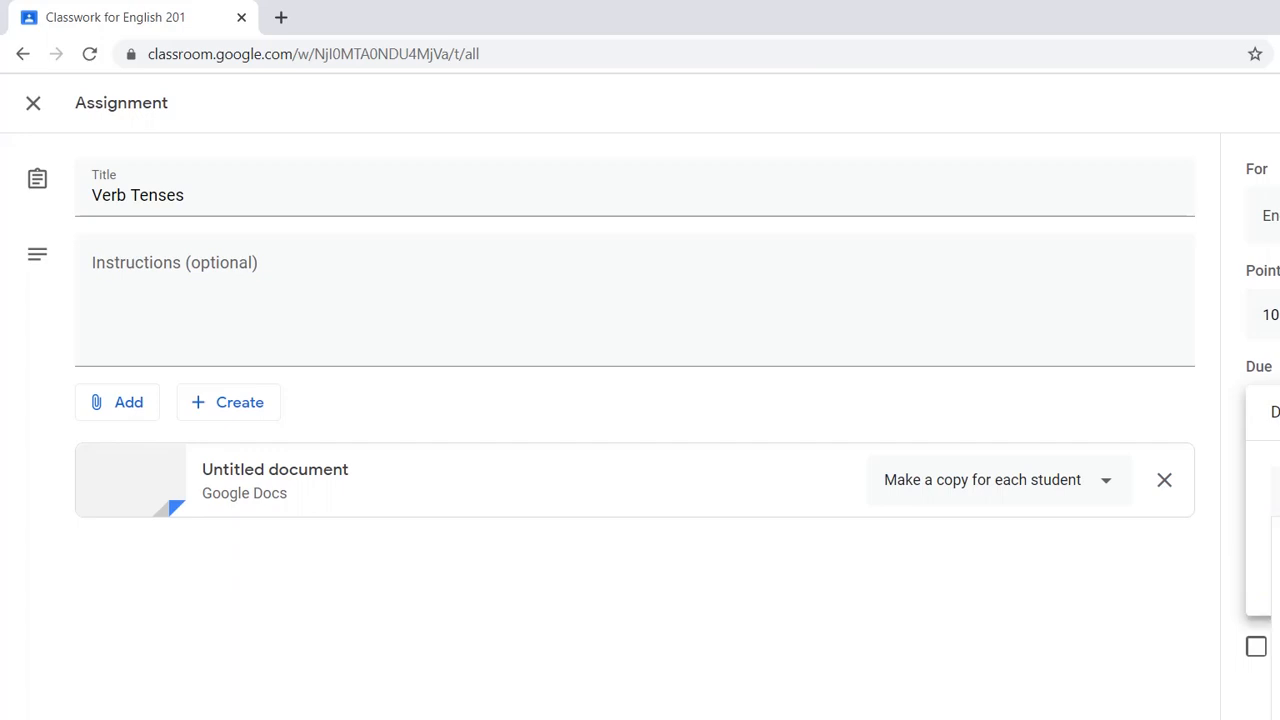
pyautogui.click(1277, 620)
pyautogui.click(1275, 412)
# Create a new topic named "Assignments" for the assignment
pyautogui.click(1270, 505)
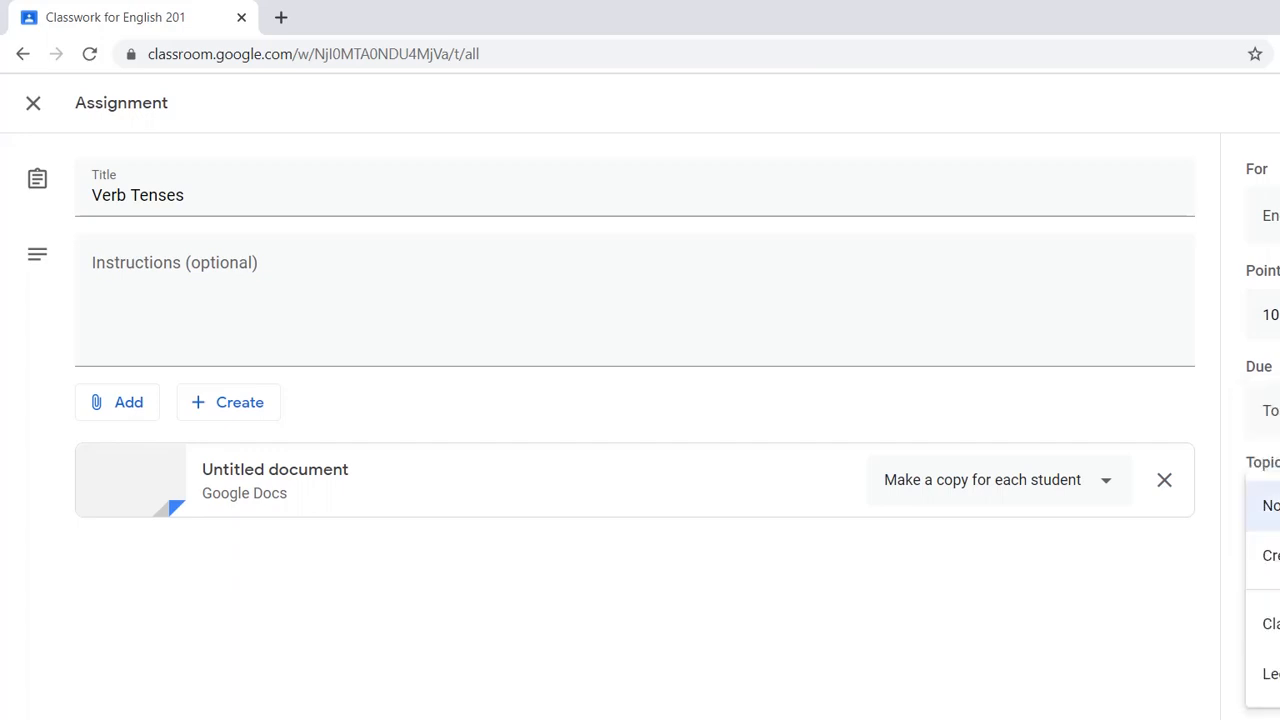
pyautogui.click(1270, 555)
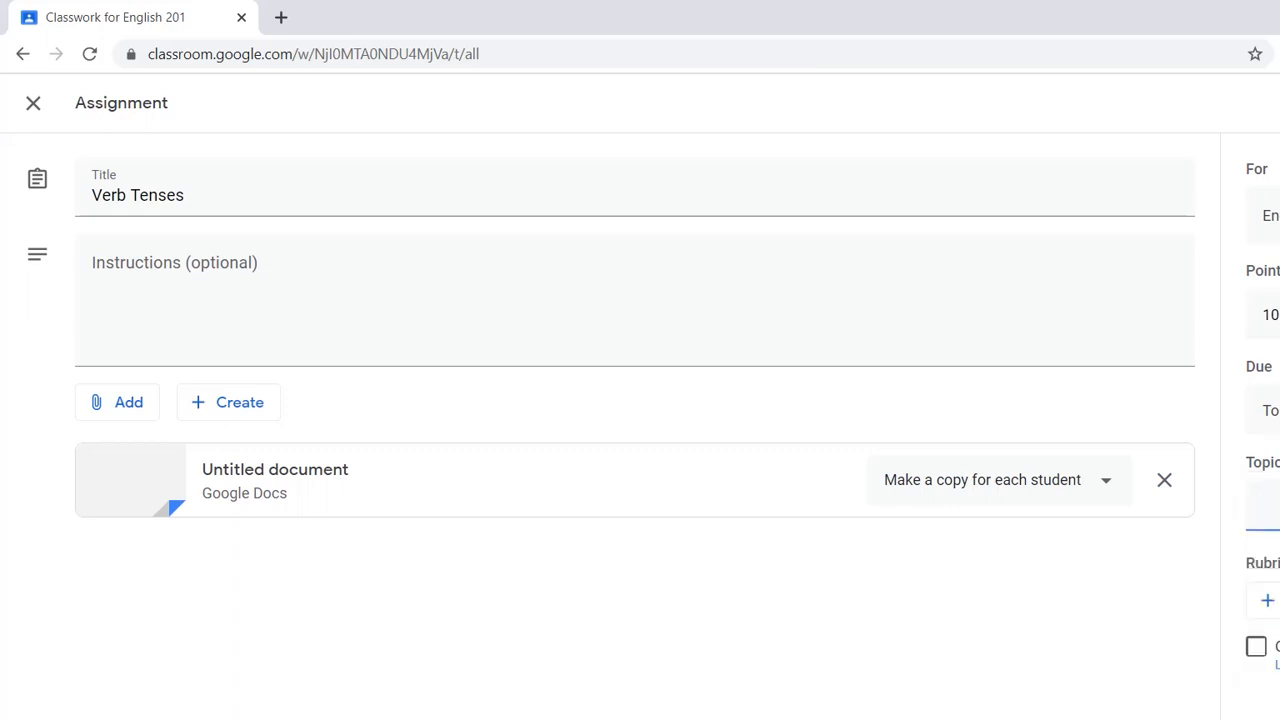
pyautogui.write('As')
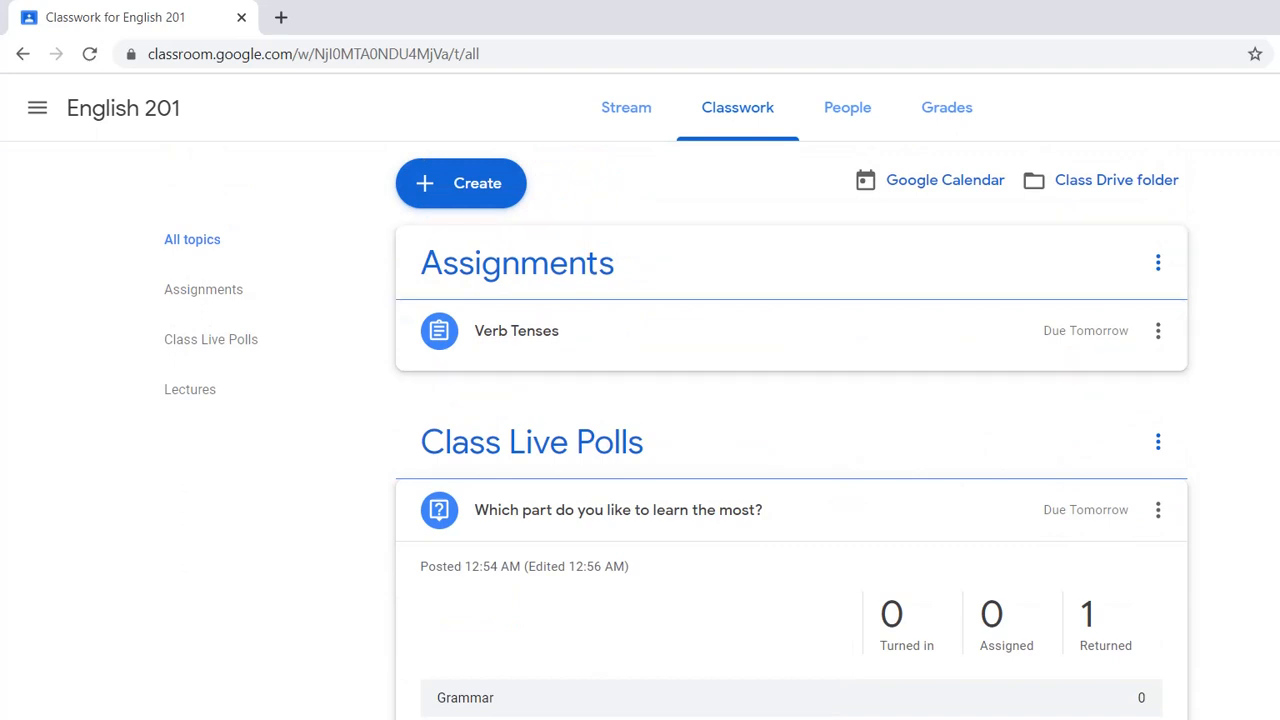
# View the Verb Tenses assignment in the student's classwork and open the student's own copy of the worksheet
pyautogui.click(517, 331)
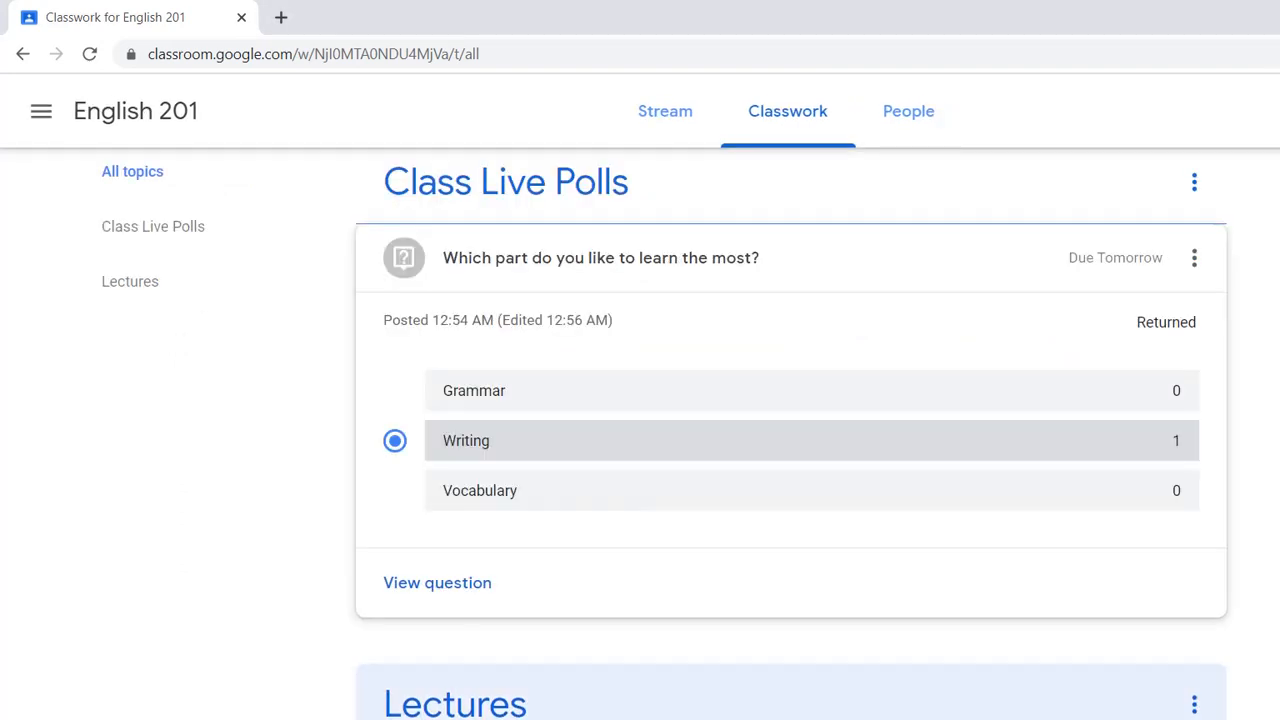
pyautogui.click(788, 111)
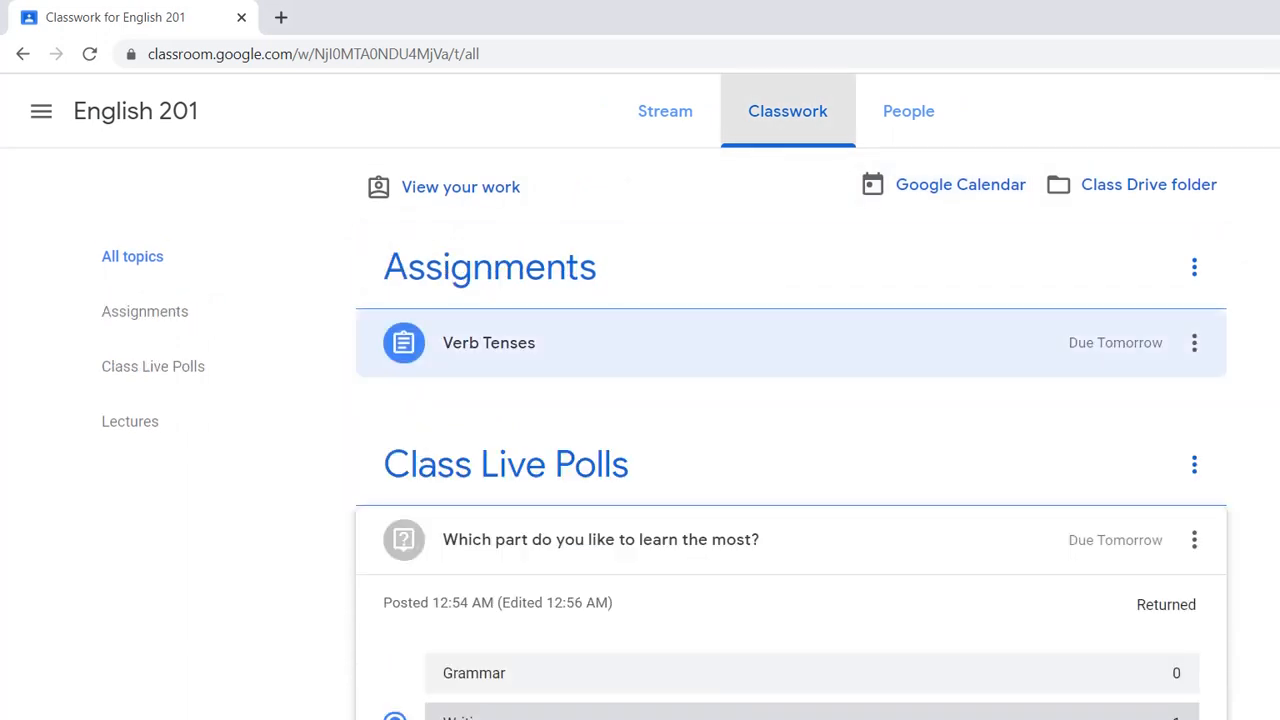
pyautogui.click(489, 343)
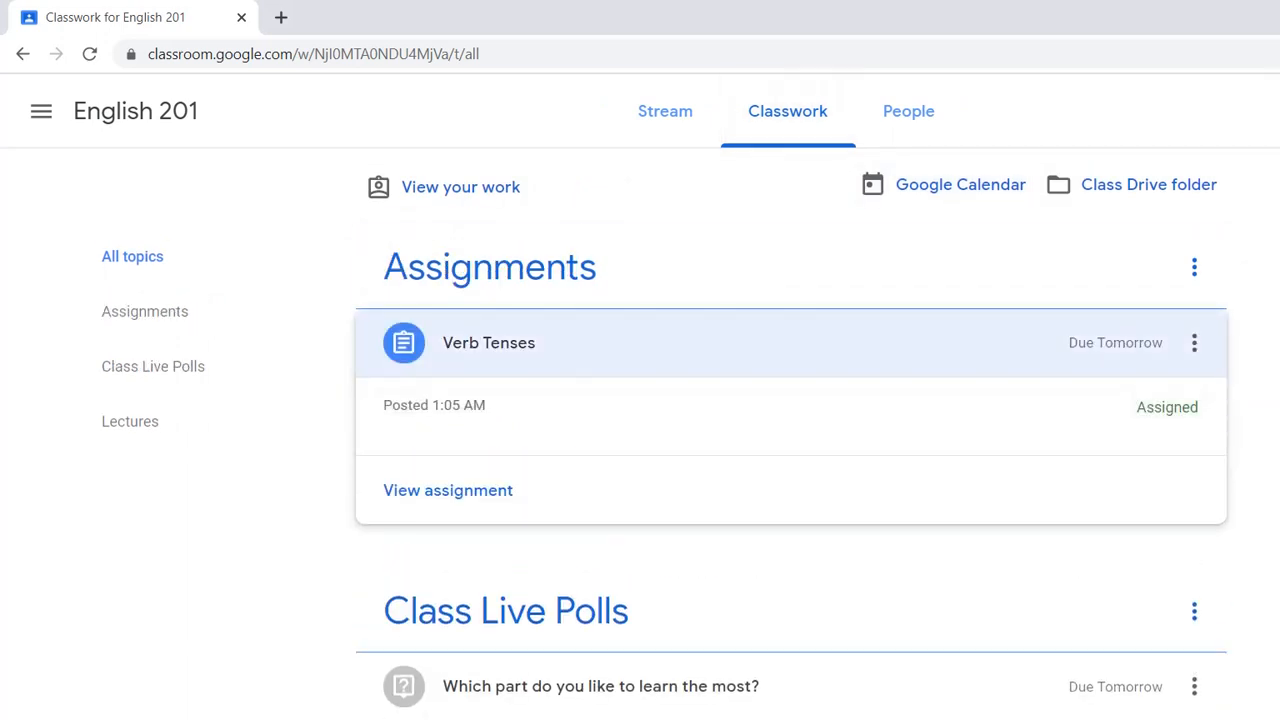
pyautogui.click(455, 491)
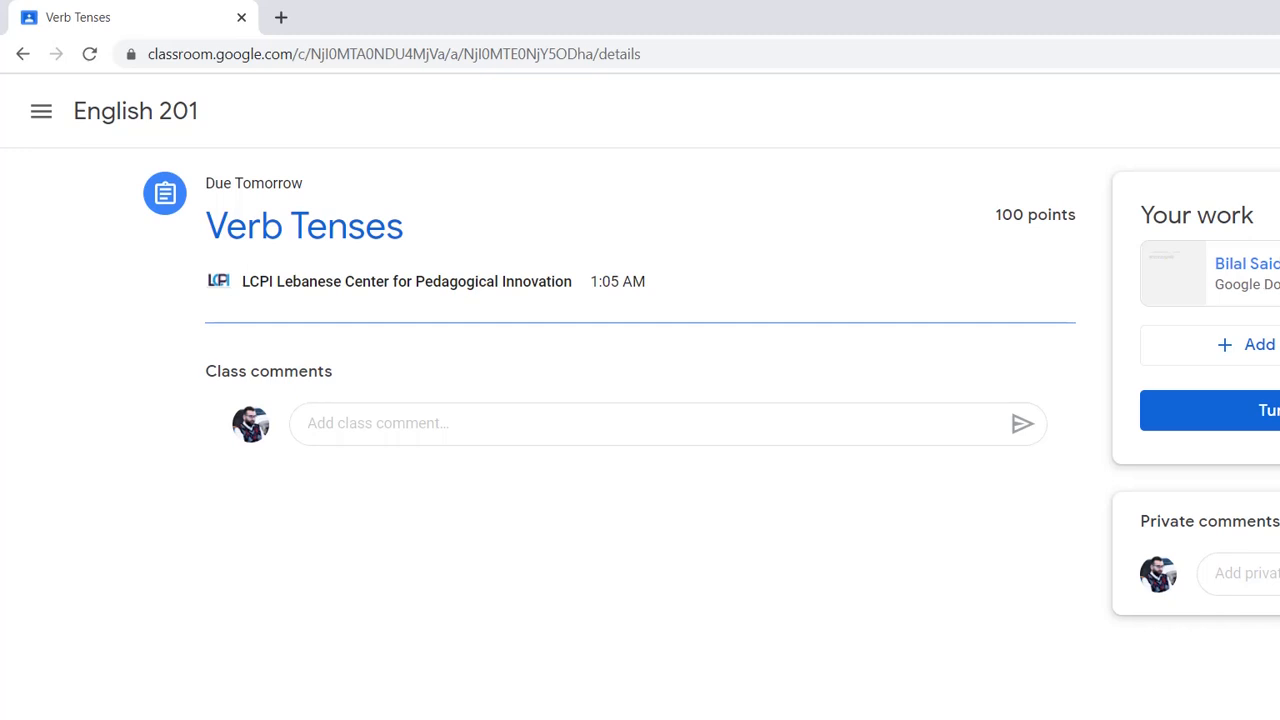
pyautogui.click(1247, 264)
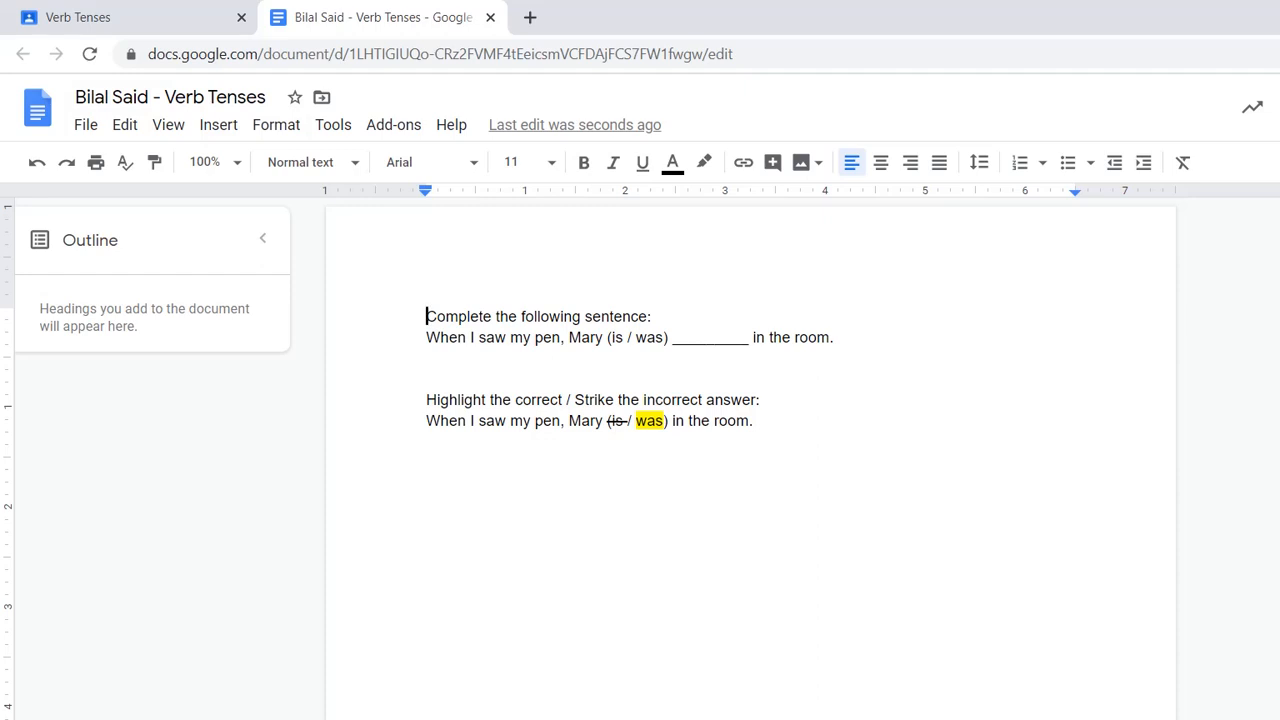
# Fill in the blank of the first exercise sentence with "Was", keeping underscores on both sides
pyautogui.doubleClick(711, 338)
pyautogui.moveTo(688, 337); pyautogui.dragTo(722, 337)
pyautogui.write('Was')
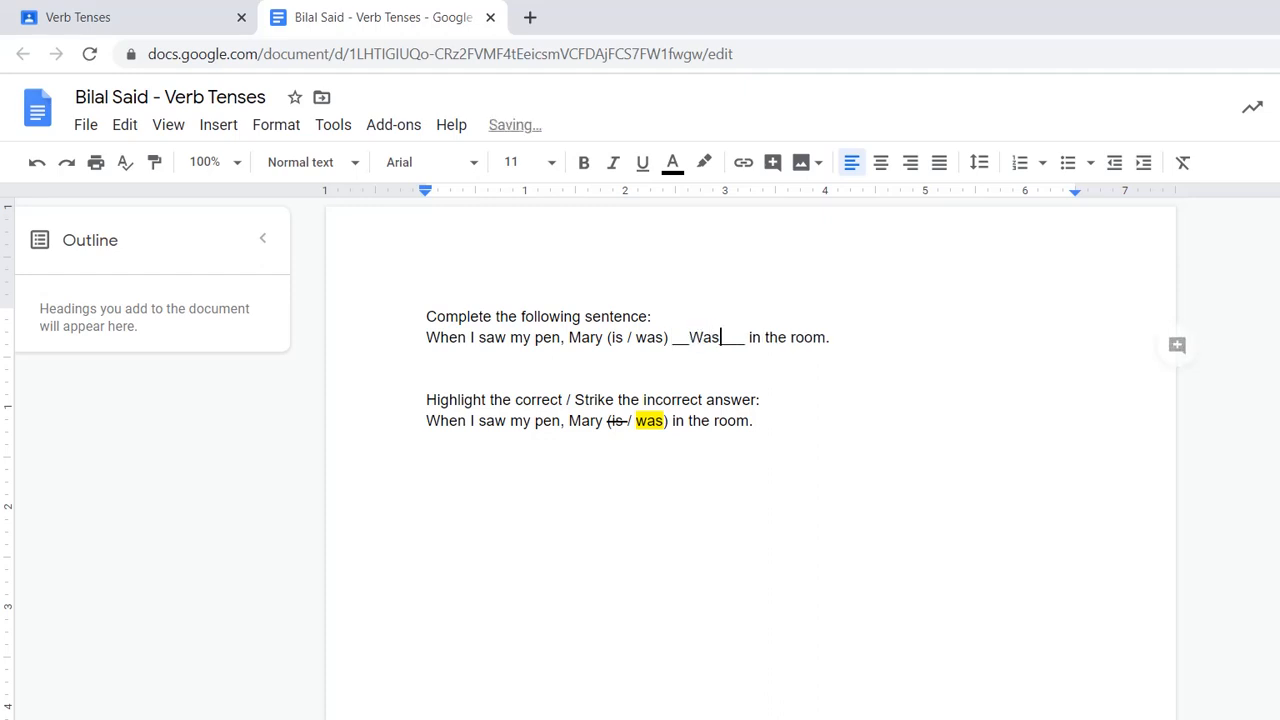
# Add a comment on "(is / was)" in the second sentence, starting "Dear sir, is it normal that" and ending "here?"
pyautogui.doubleClick(648, 421)
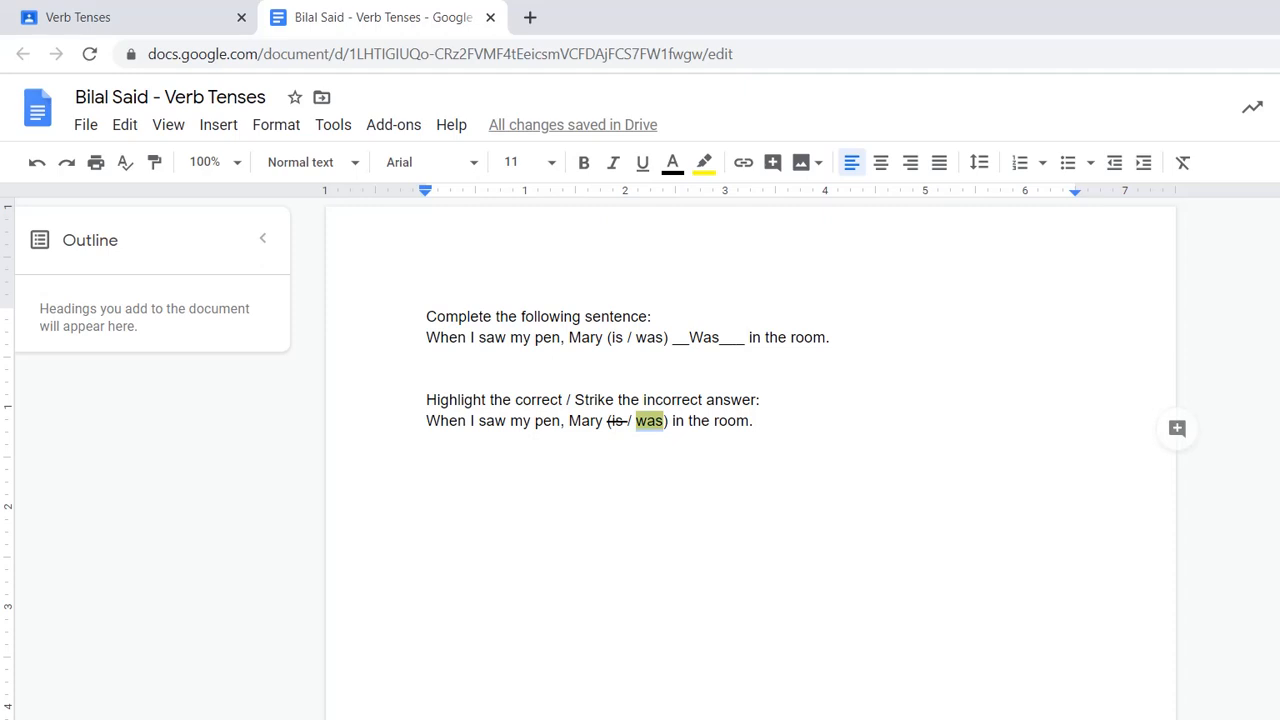
pyautogui.click(757, 421)
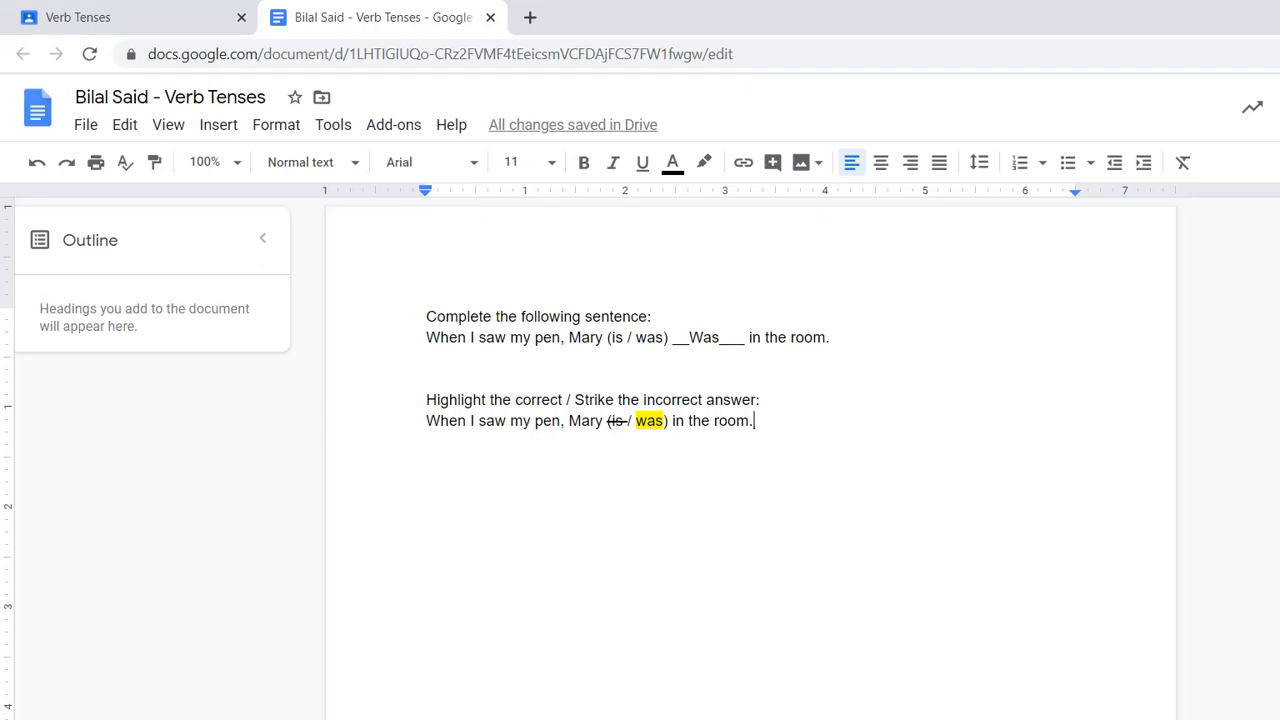
pyautogui.moveTo(669, 421); pyautogui.dragTo(604, 421)
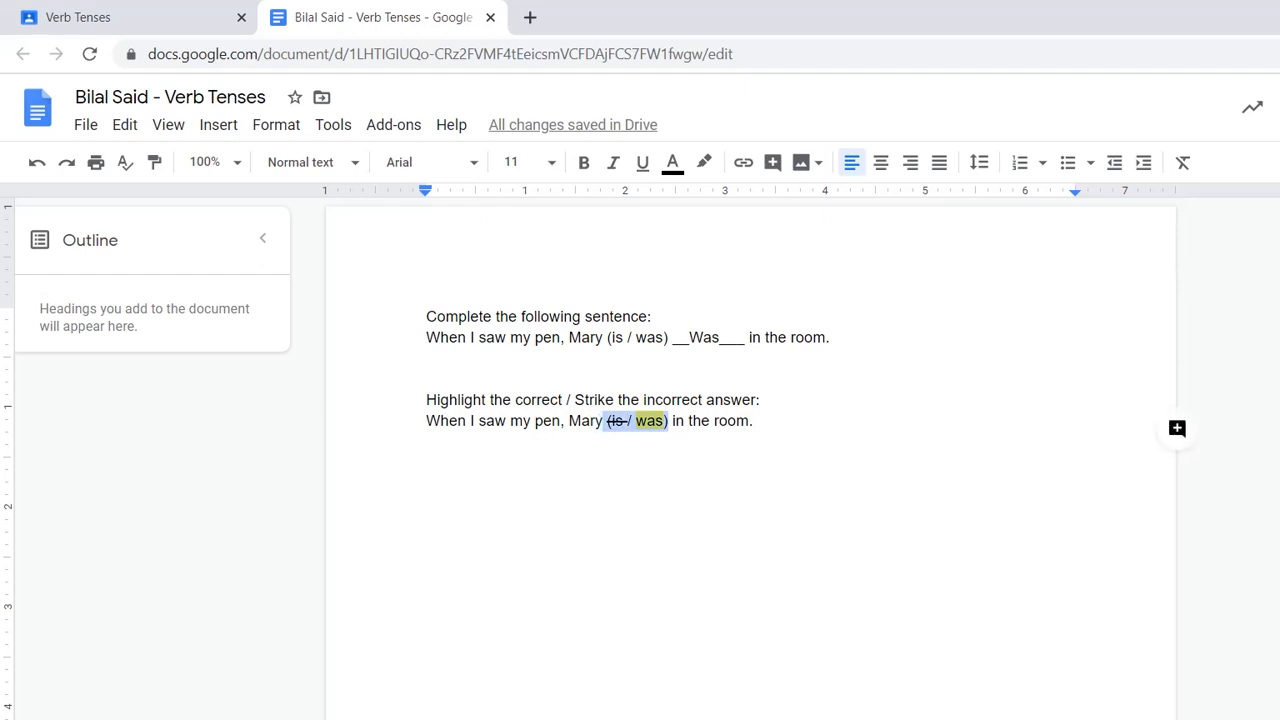
pyautogui.click(1177, 428)
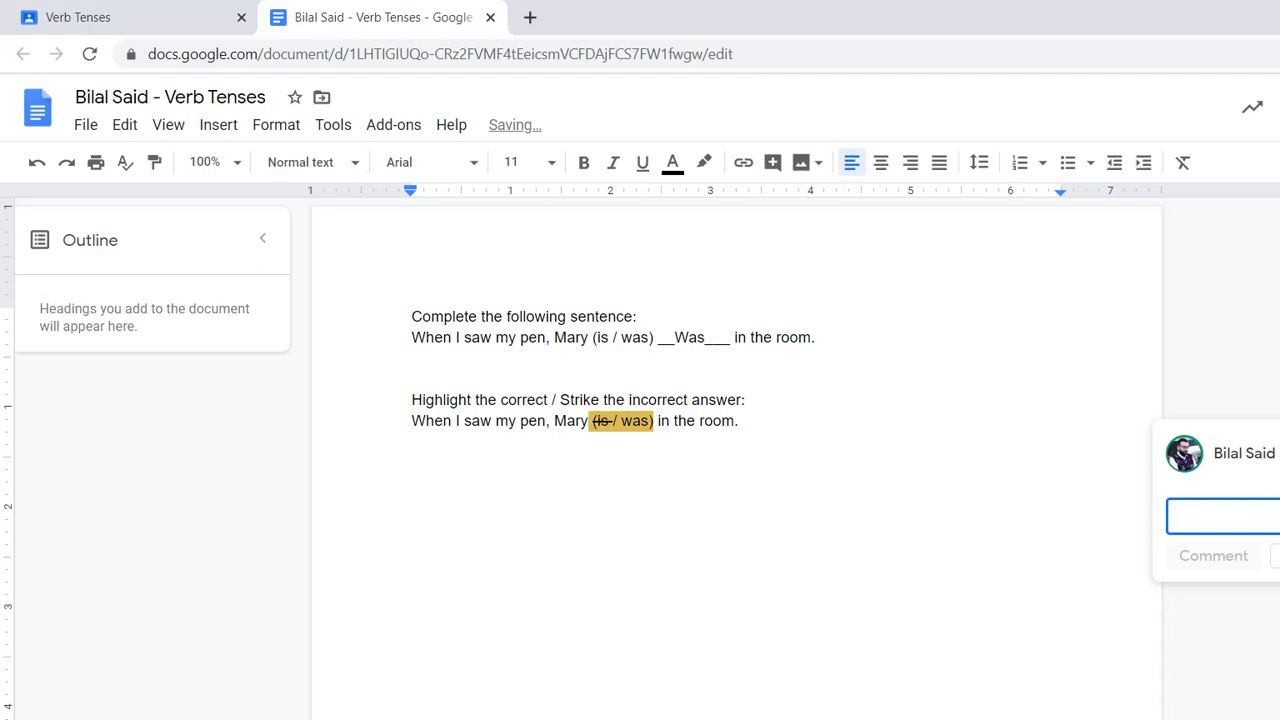
pyautogui.write('Dear sir')
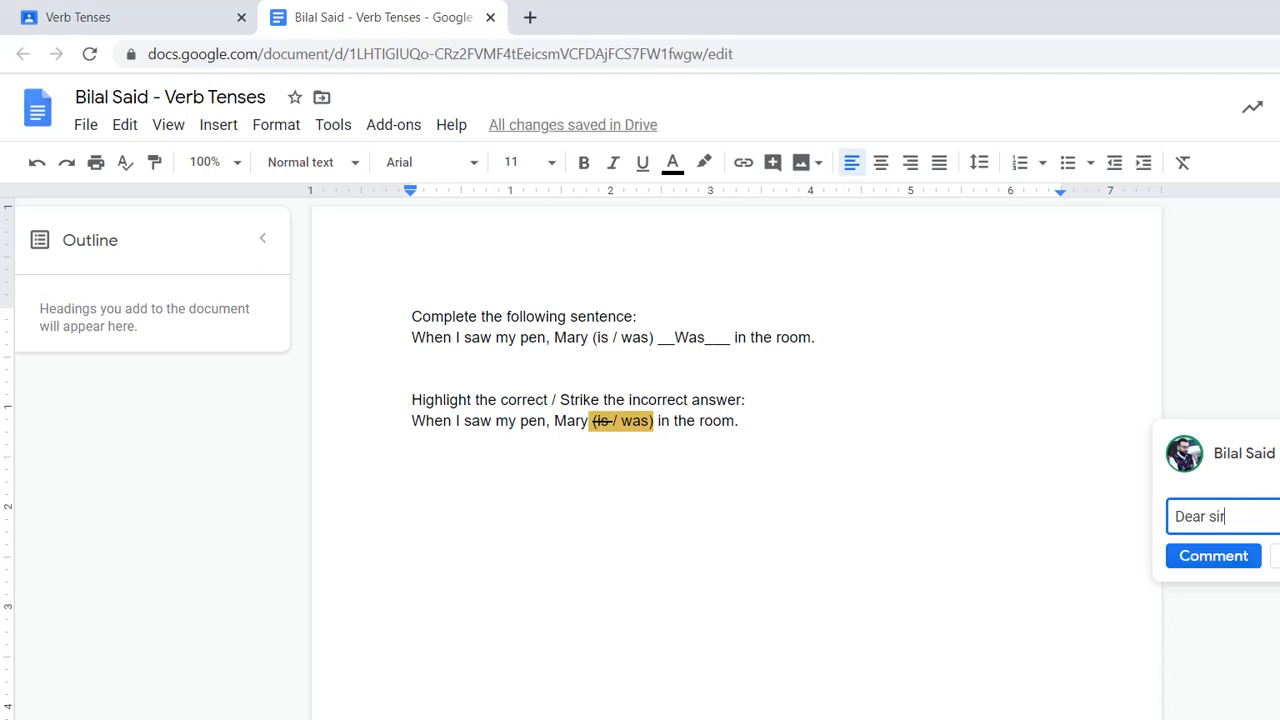
pyautogui.write(',')
pyautogui.press('Return')
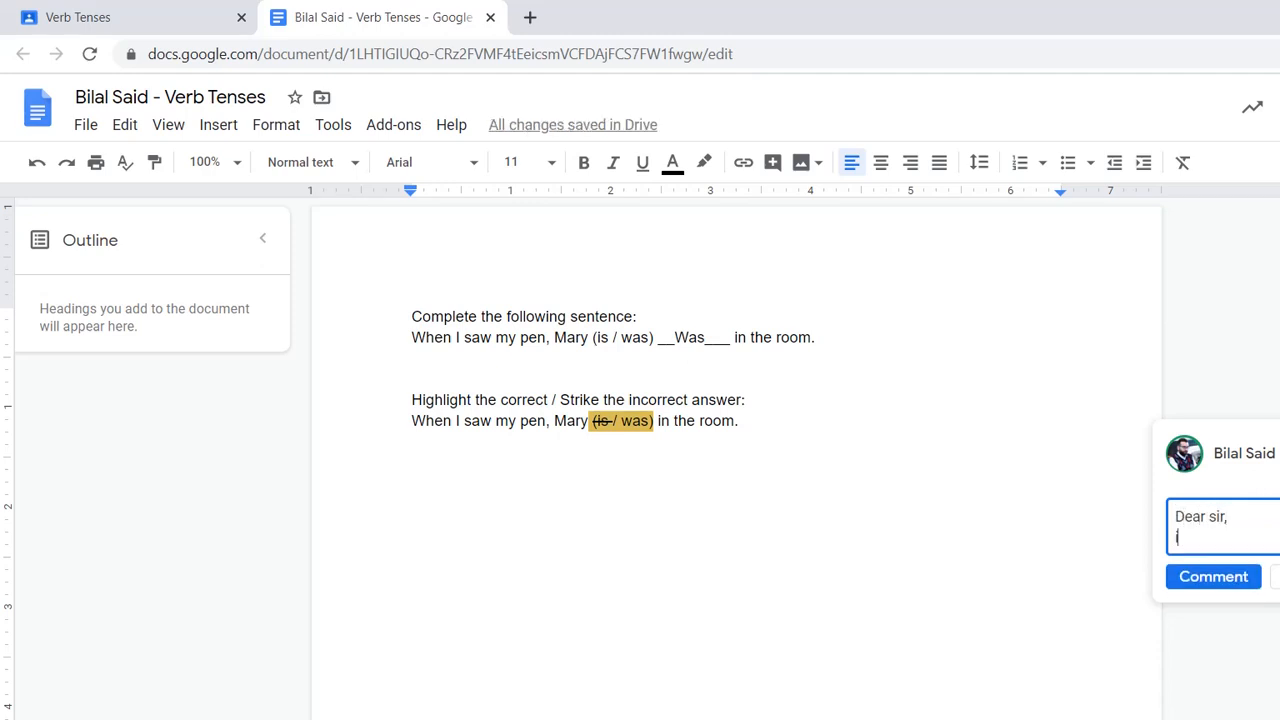
pyautogui.write('is it normal that ')
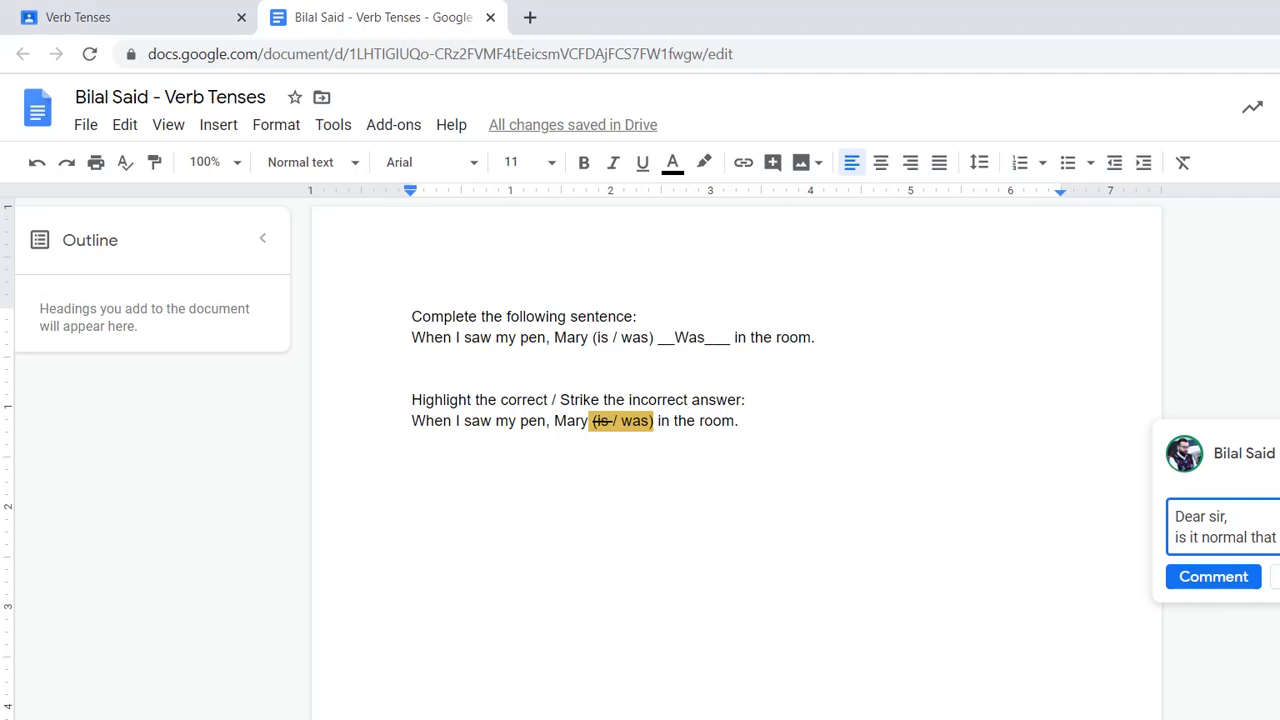
pyautogui.write('here?')
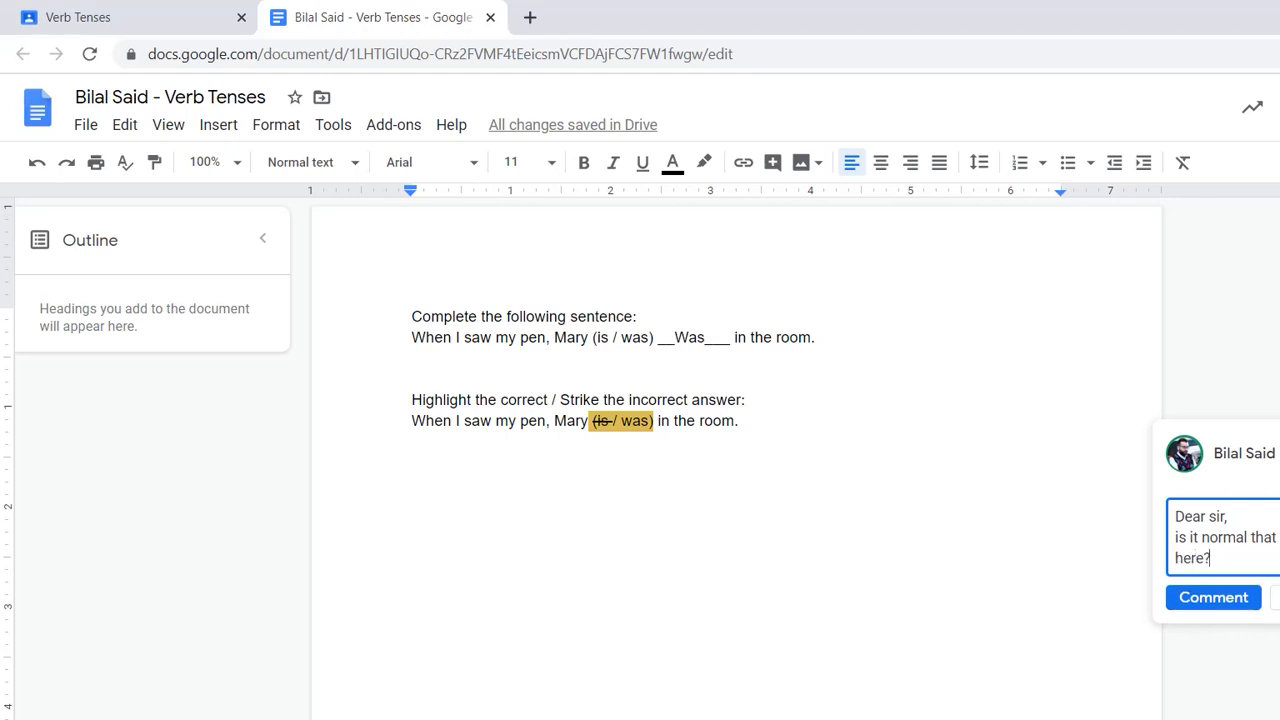
pyautogui.click(1213, 598)
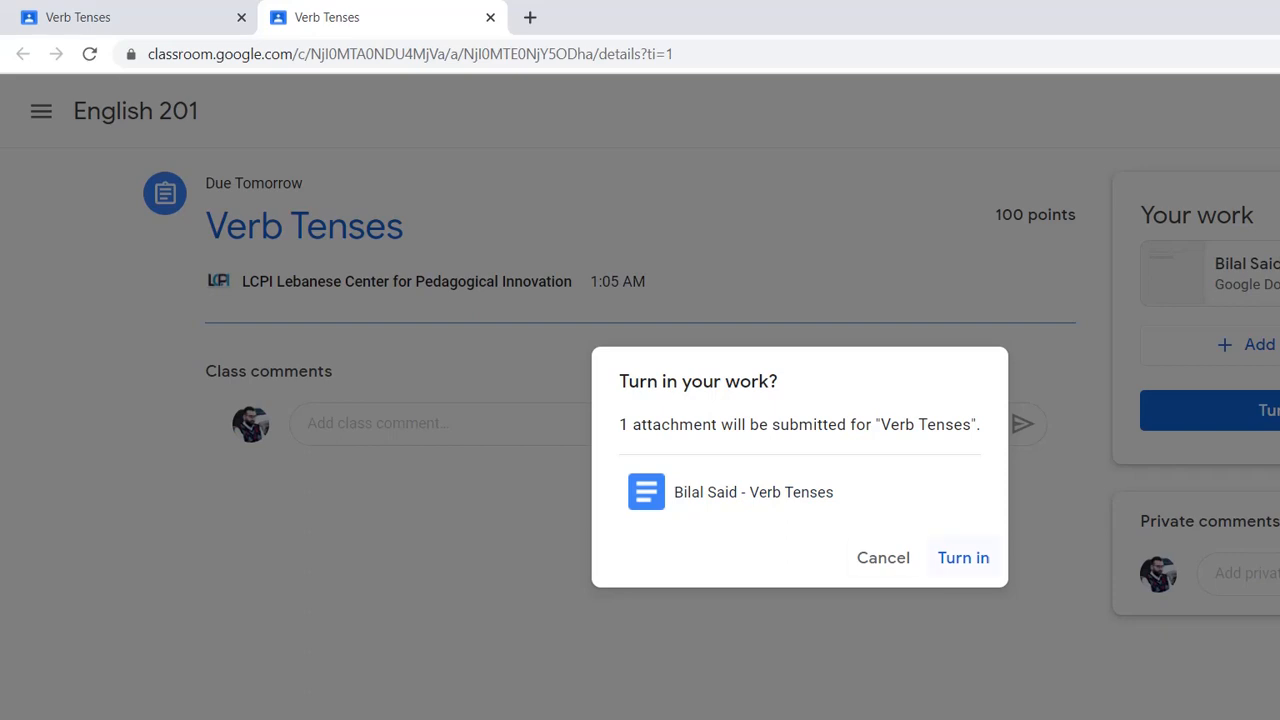
# Turn in the student's work for the Verb Tenses assignment and unsubmit it again
pyautogui.click(963, 558)
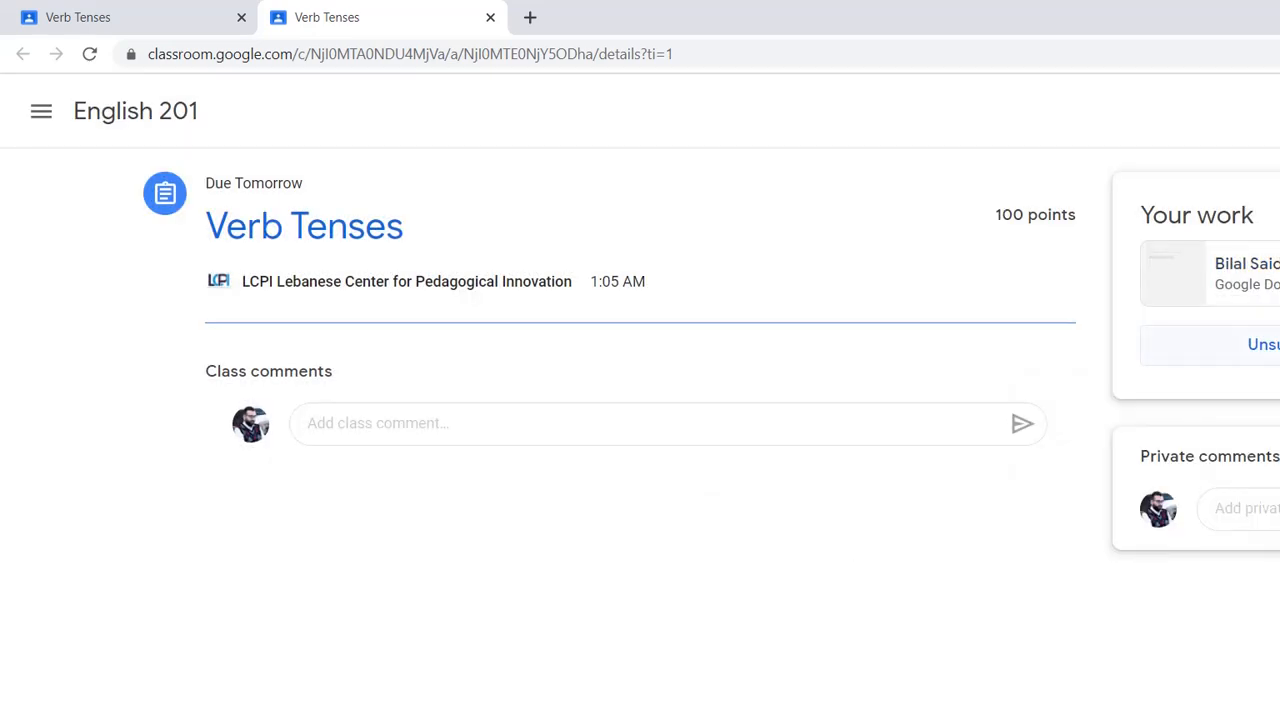
pyautogui.click(1264, 345)
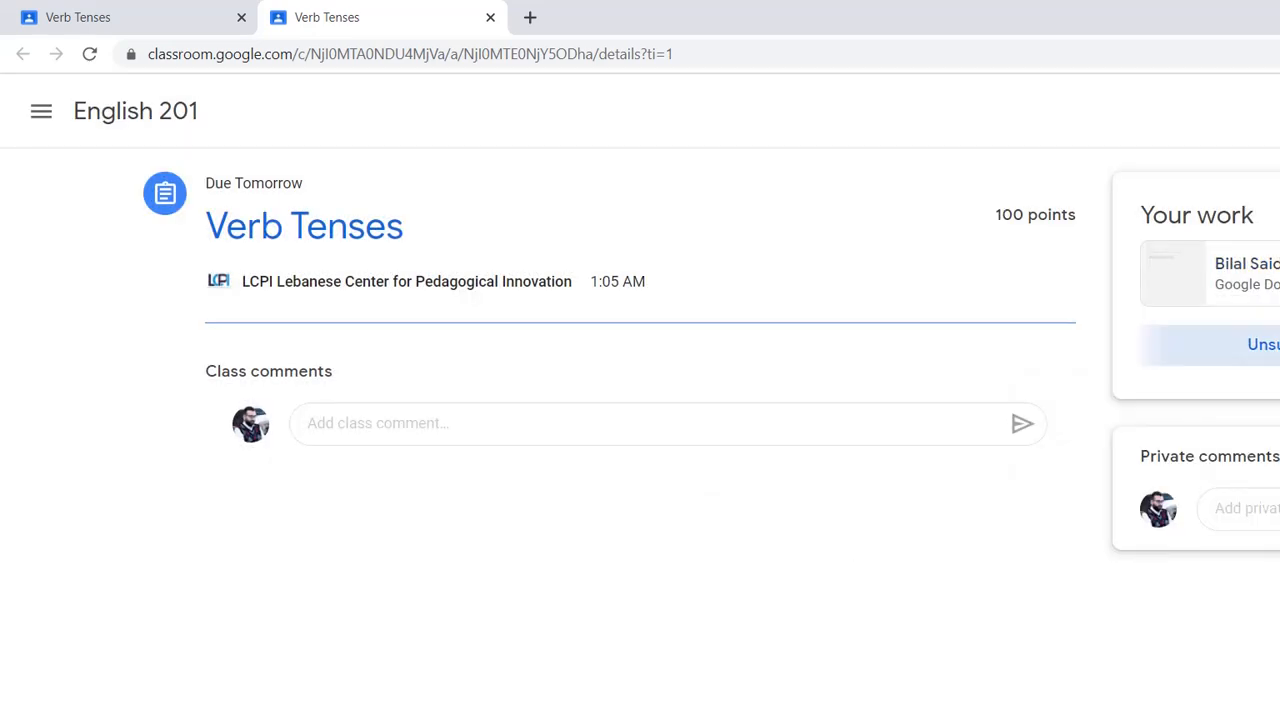
pyautogui.click(923, 538)
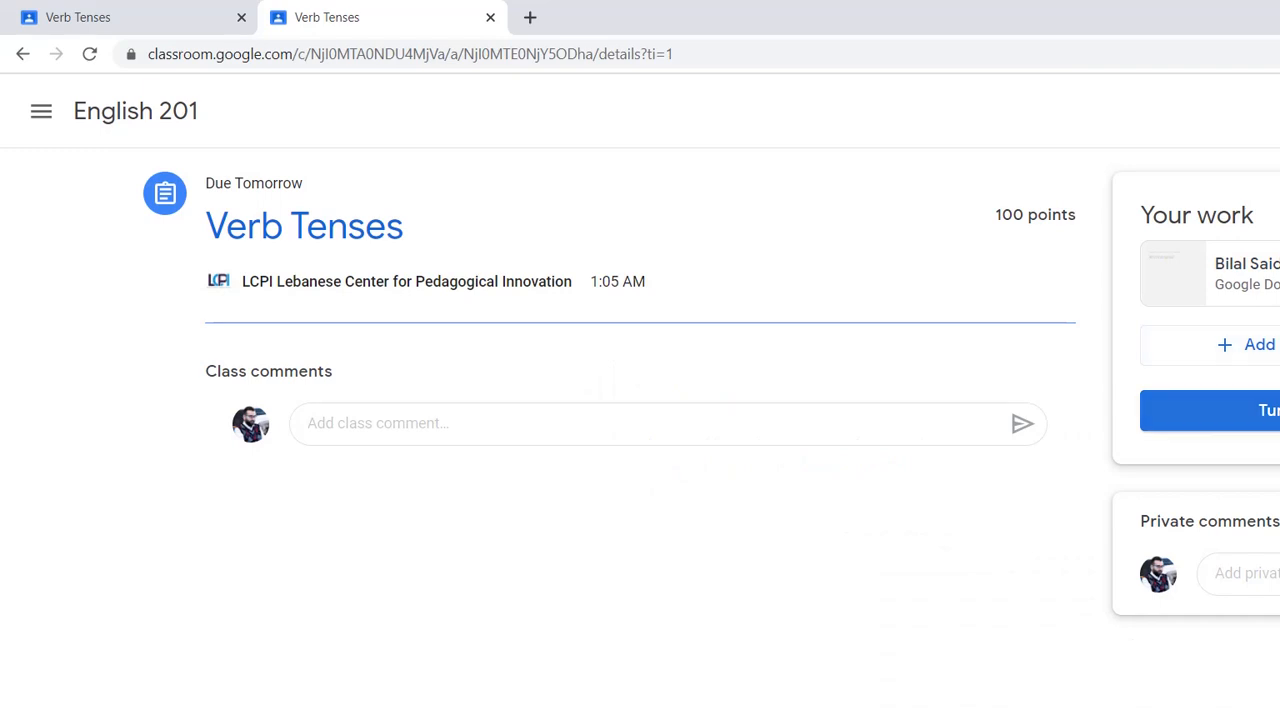
# Turn in the student's work for the Verb Tenses assignment again and close the duplicate assignment tab
pyautogui.click(1268, 411)
pyautogui.click(963, 558)
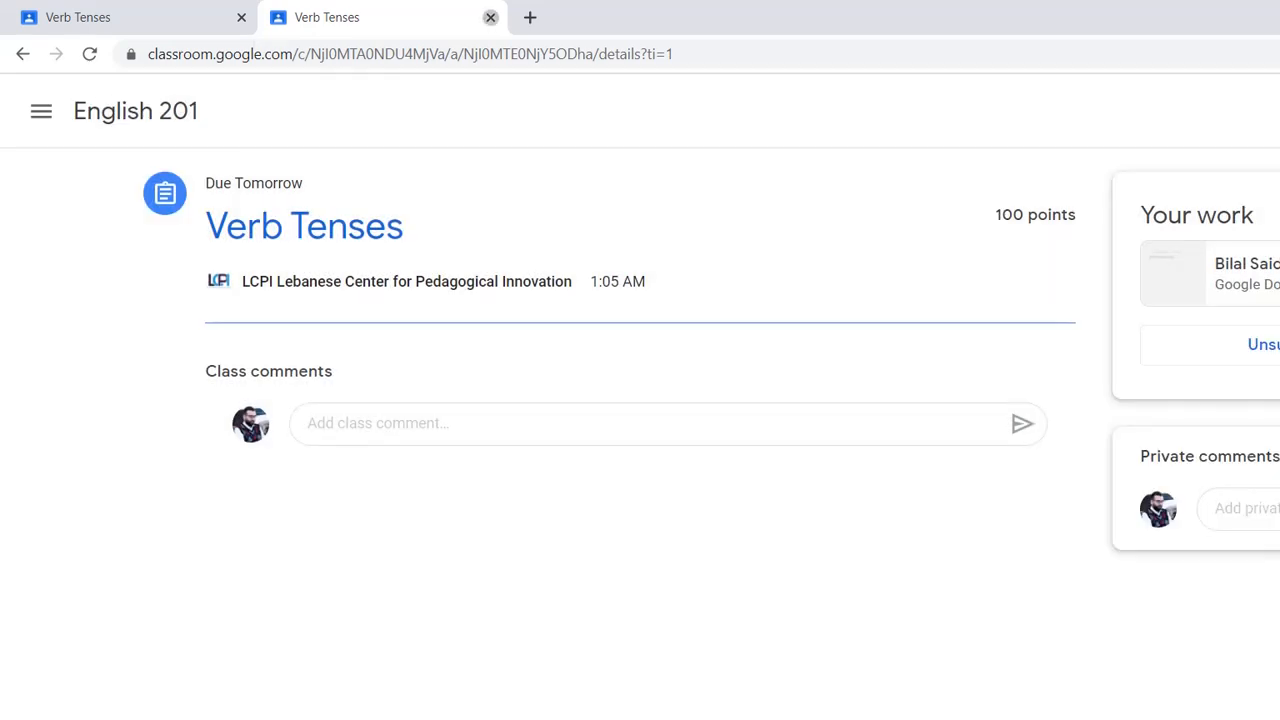
pyautogui.hotkey('ctrl', 'w')
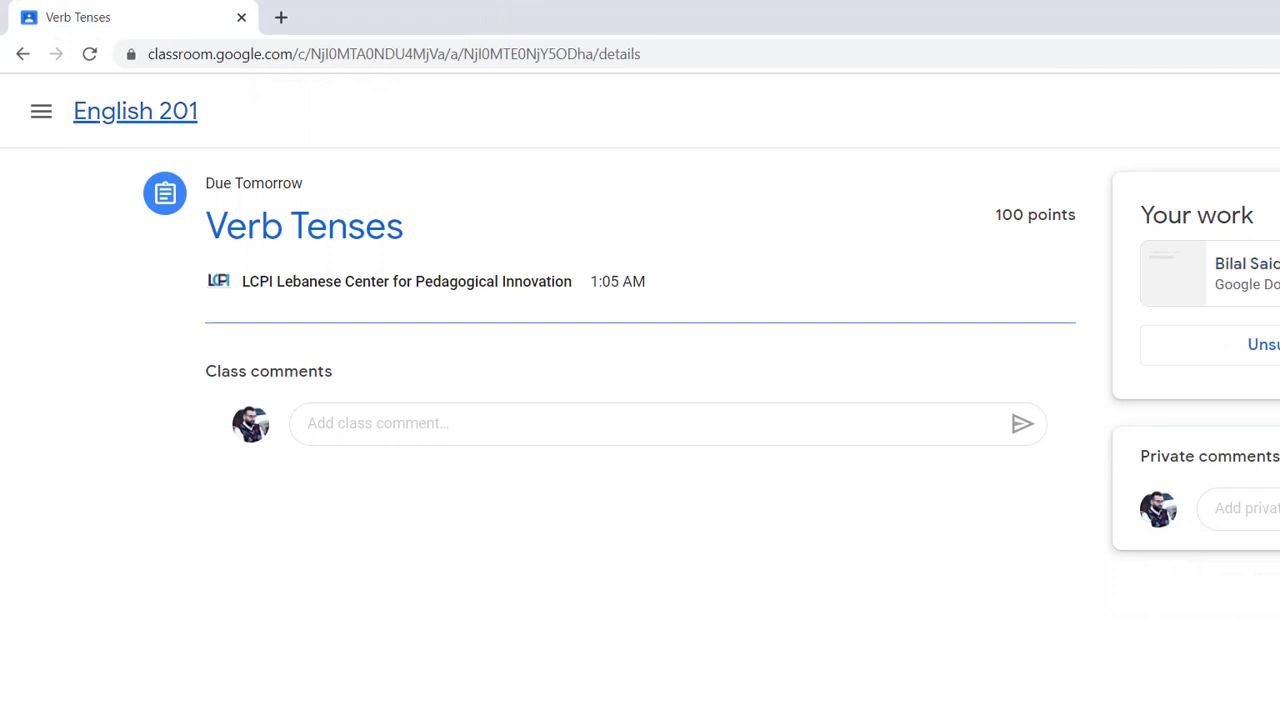
# Open the student's turned-in Verb Tenses worksheet from the teacher's classwork and review the answers to both exercises
pyautogui.click(135, 111)
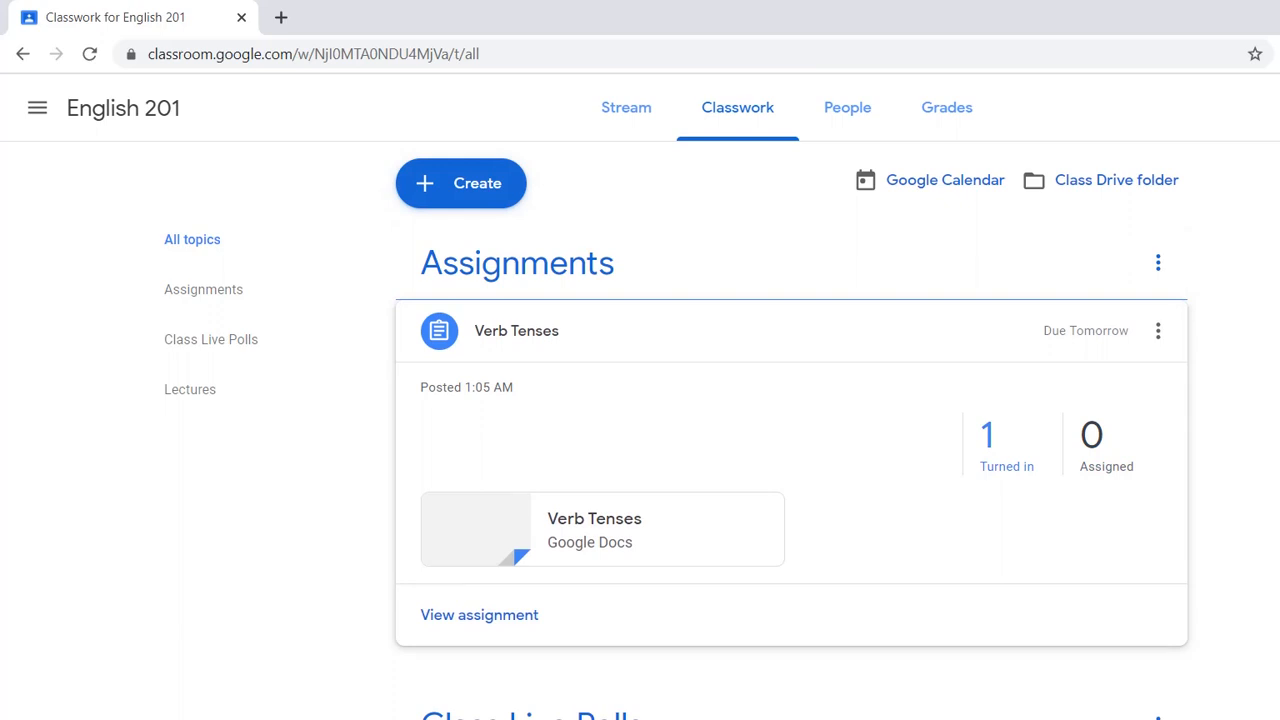
pyautogui.click(987, 440)
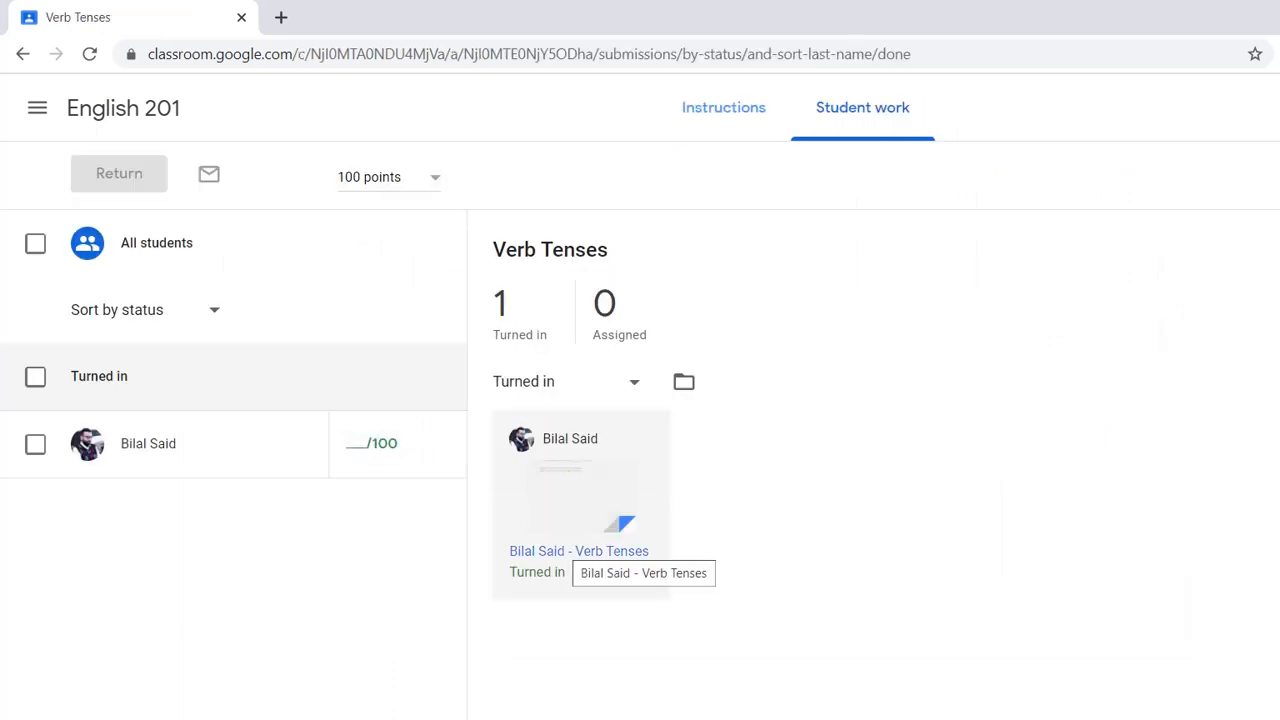
pyautogui.click(579, 551)
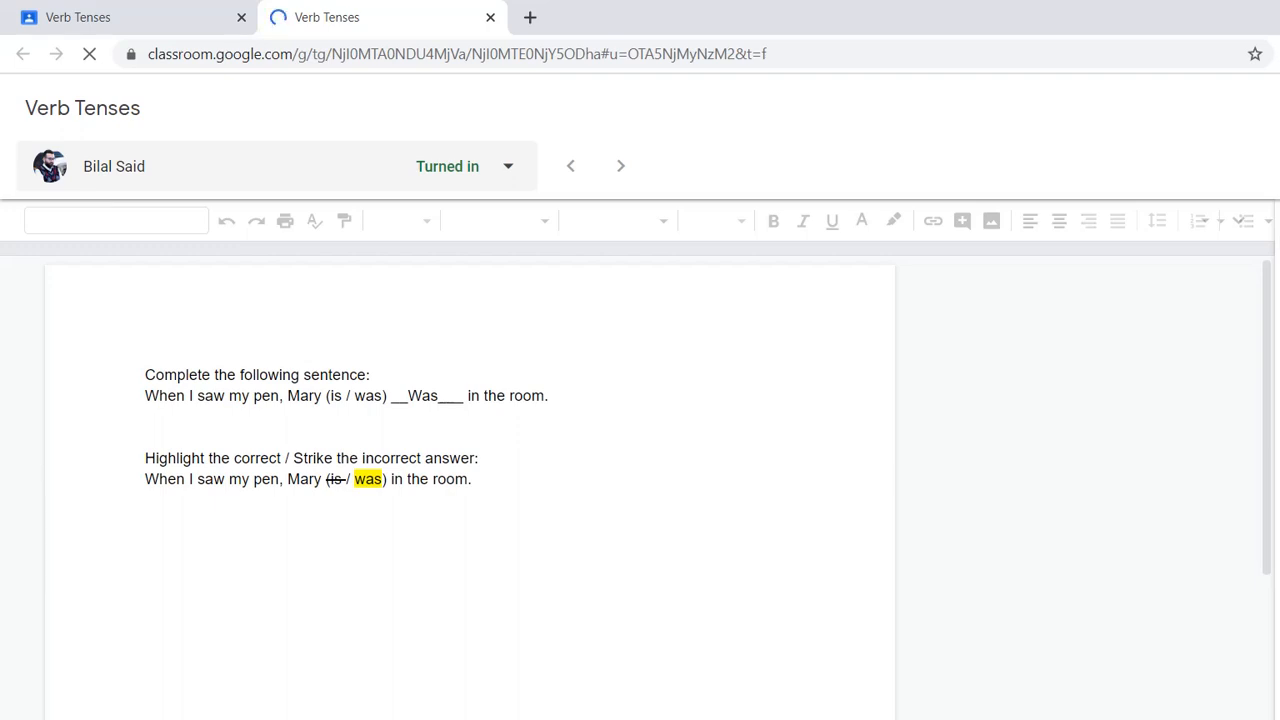
pyautogui.doubleClick(428, 396)
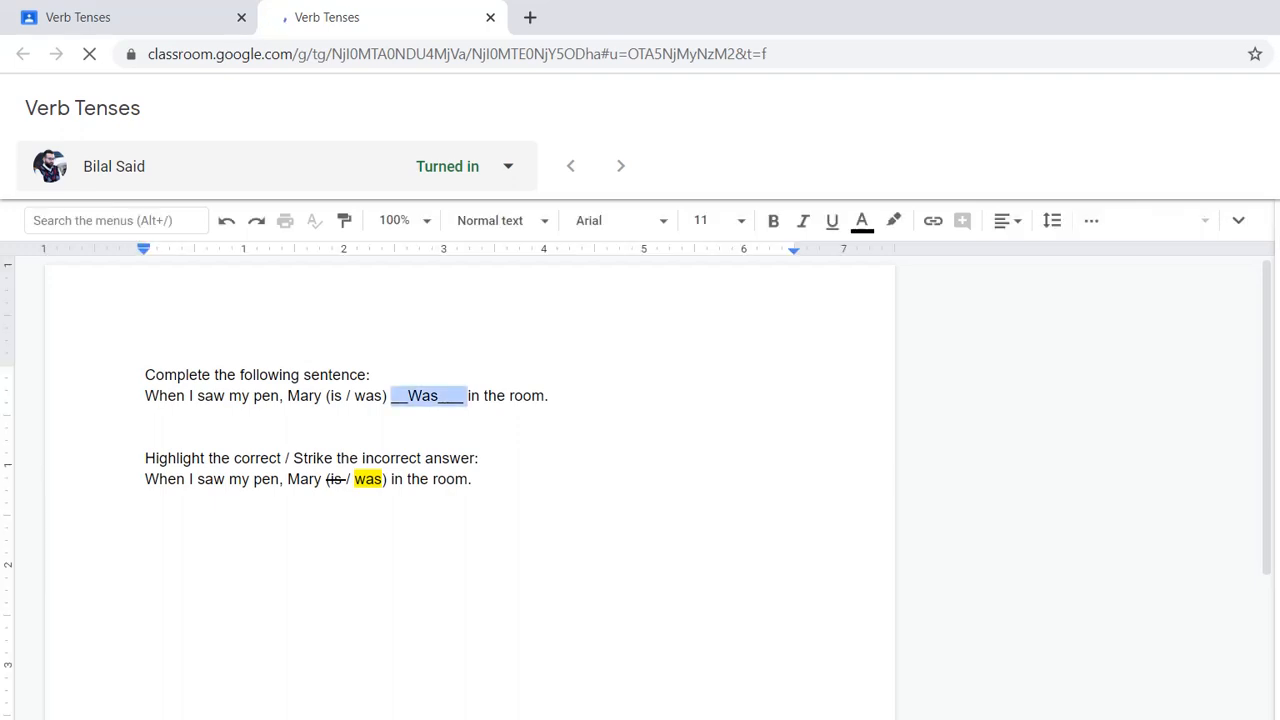
pyautogui.doubleClick(149, 417)
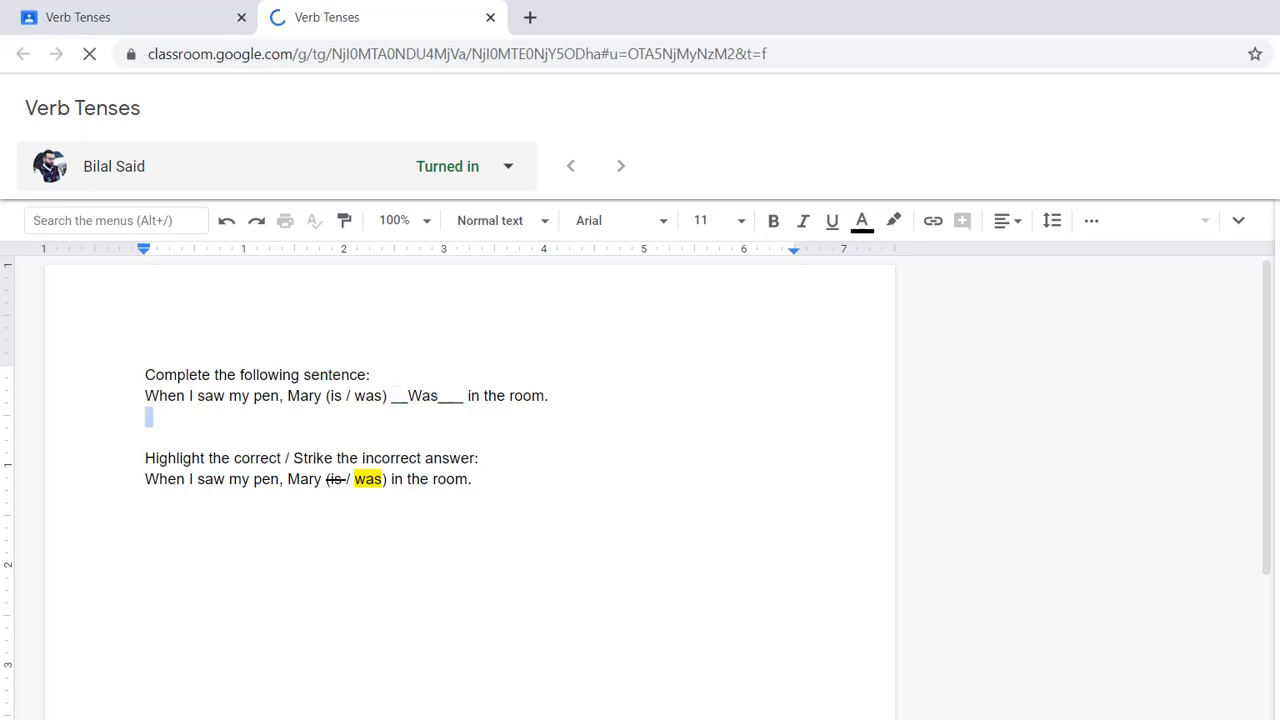
pyautogui.click(426, 458)
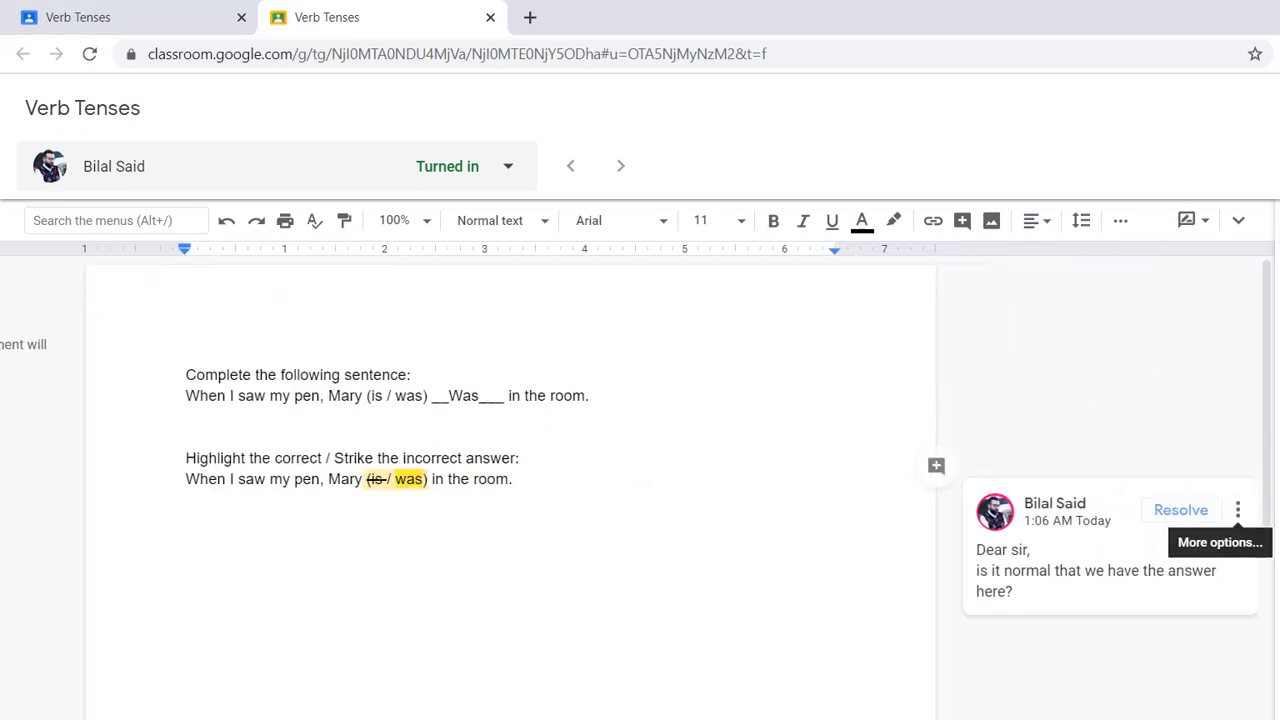
# Reply "Yes true. Don't worry :)" to the student's comment on "(is / was)" and close the worksheet
pyautogui.click(1237, 510)
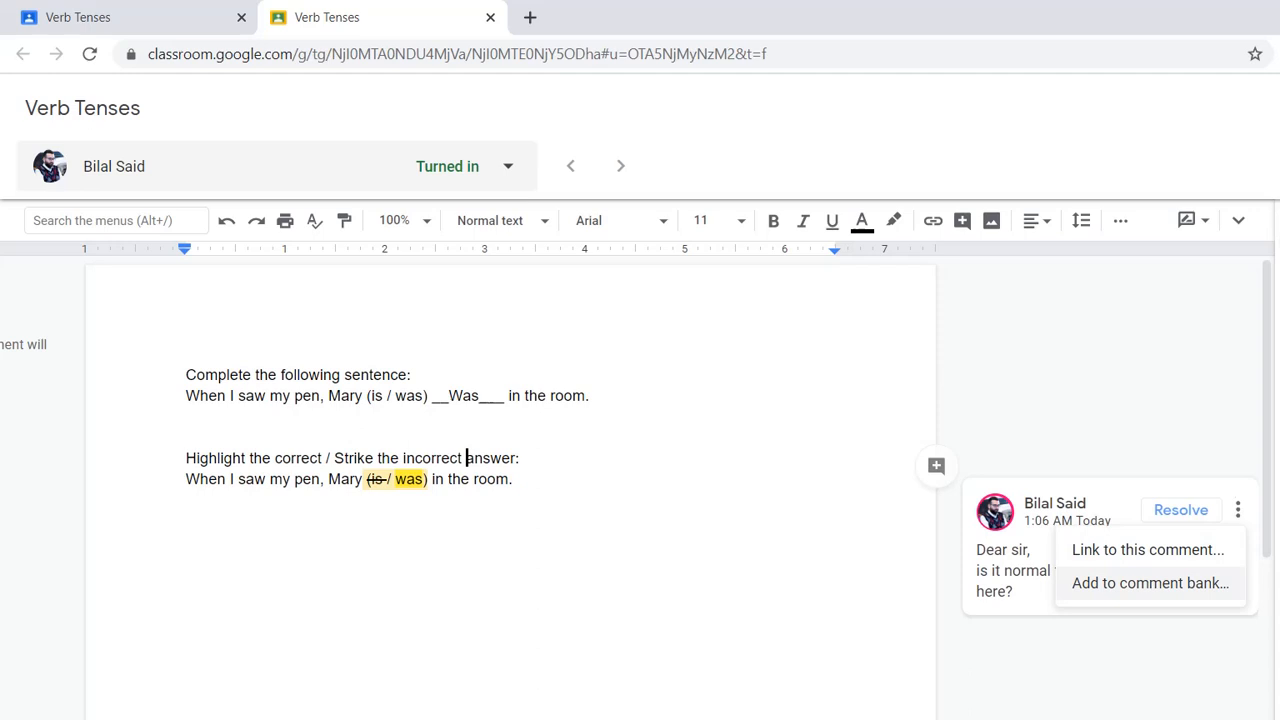
pyautogui.click(1020, 572)
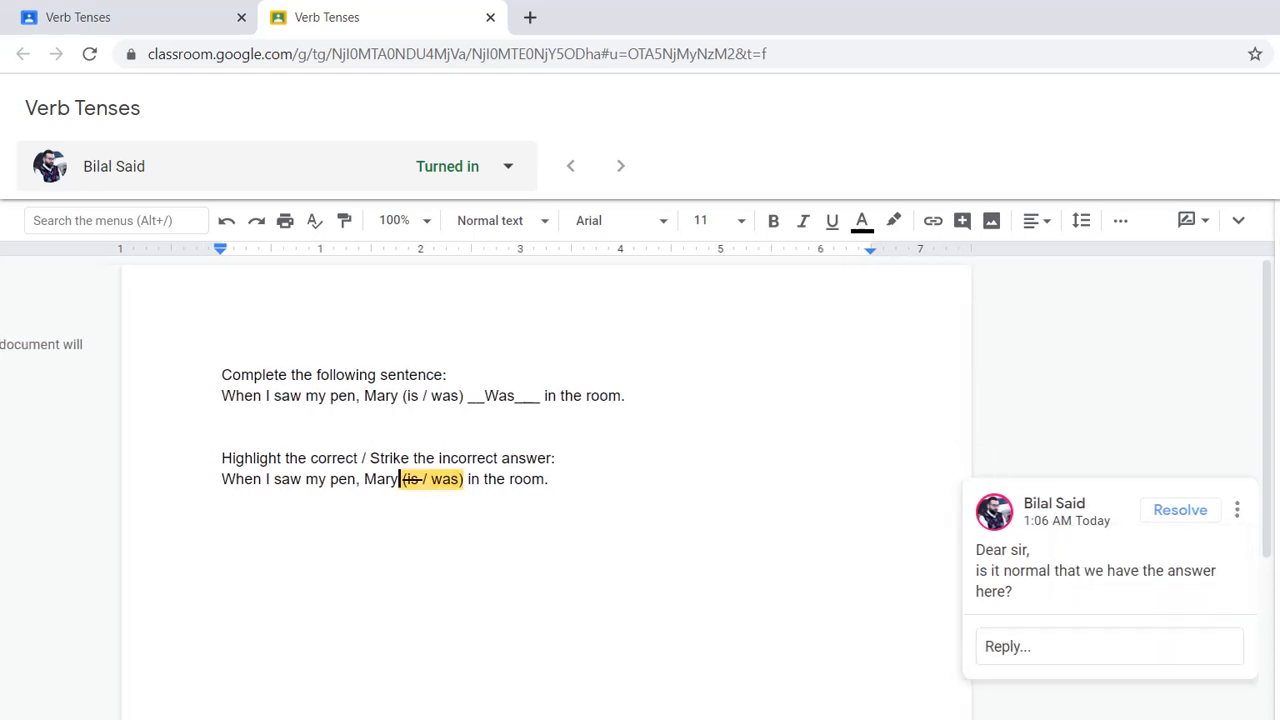
pyautogui.click(1109, 646)
pyautogui.write('Yes')
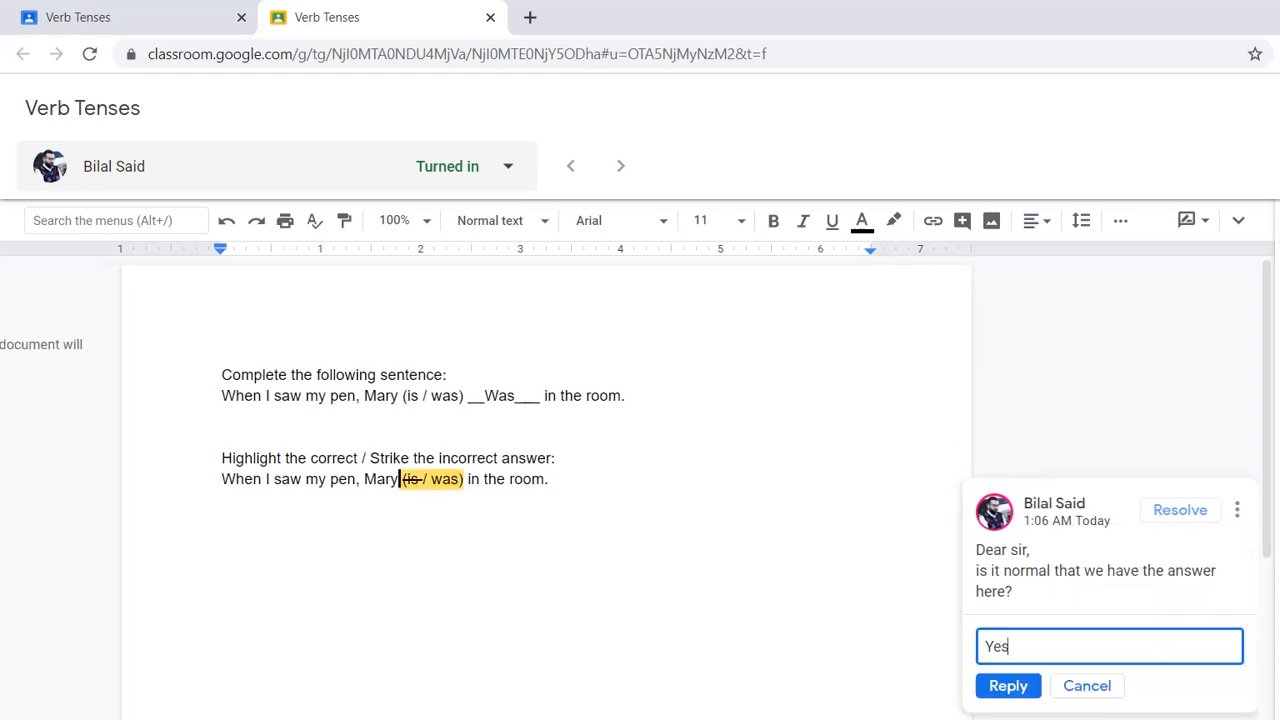
pyautogui.write(" true. Don't")
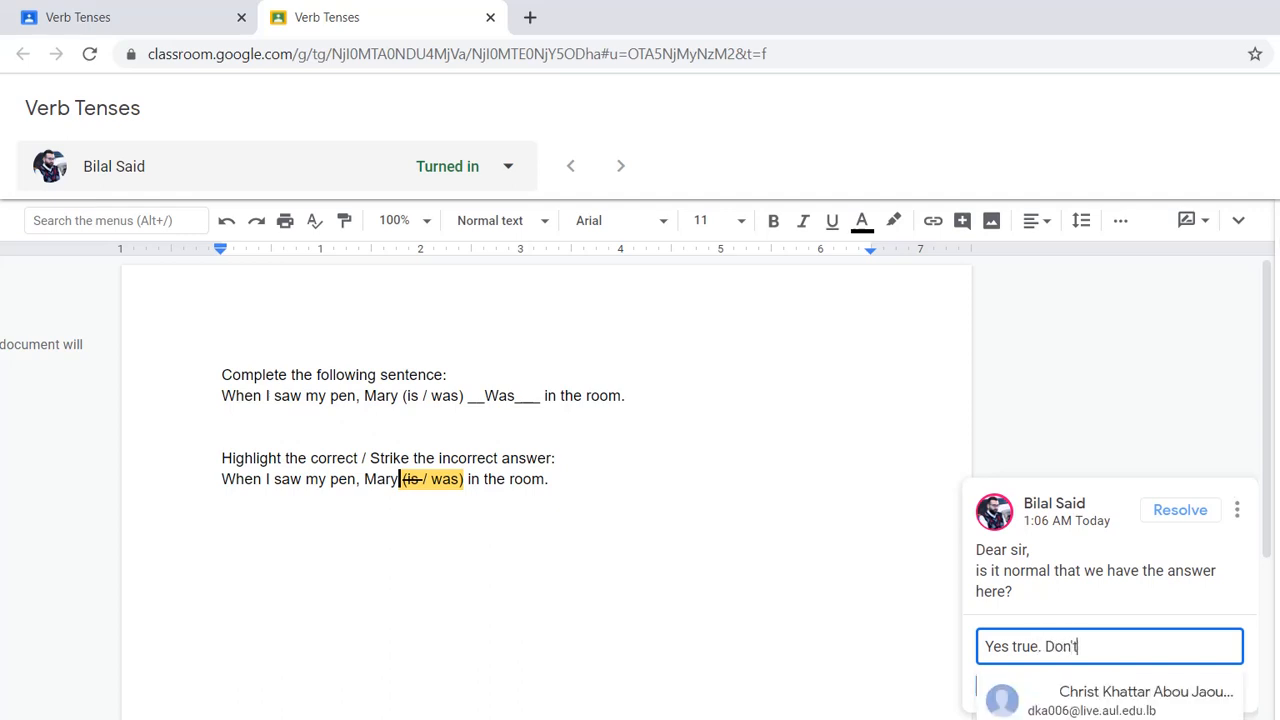
pyautogui.write(' worry')
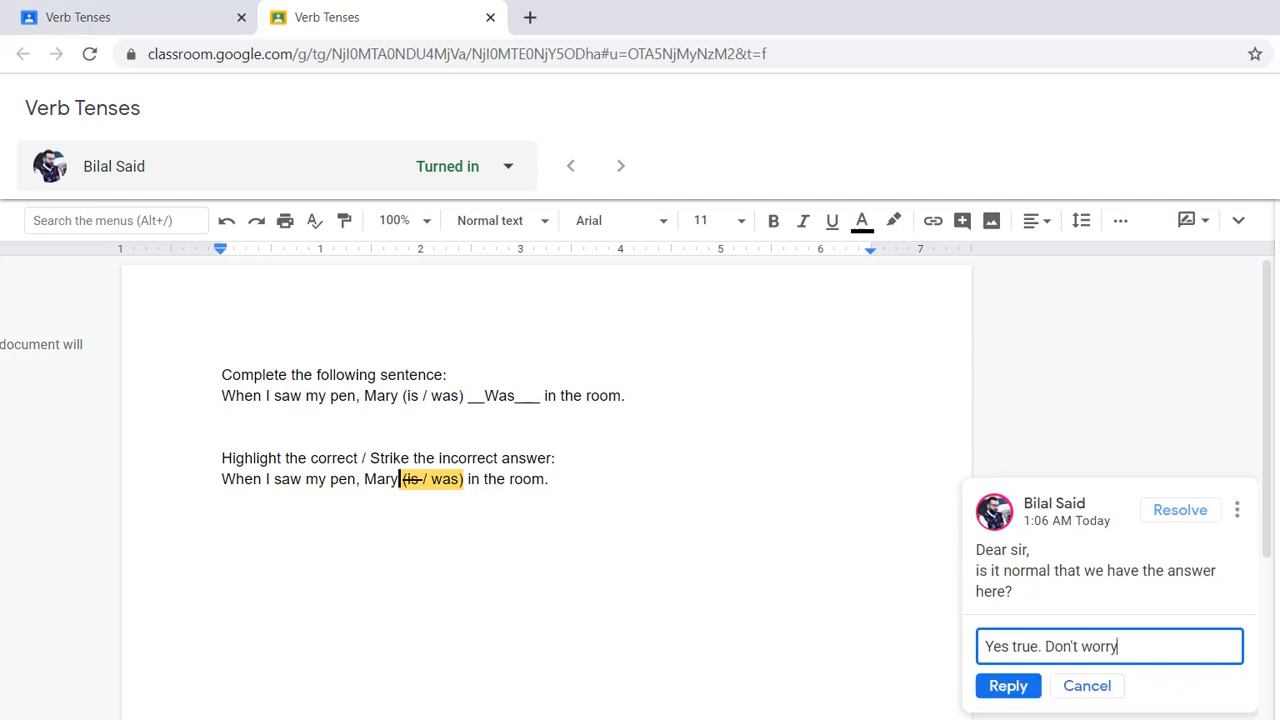
pyautogui.write('.')
pyautogui.press('BackSpace')
pyautogui.write(':)')
pyautogui.press('Tab')
pyautogui.press('Return')
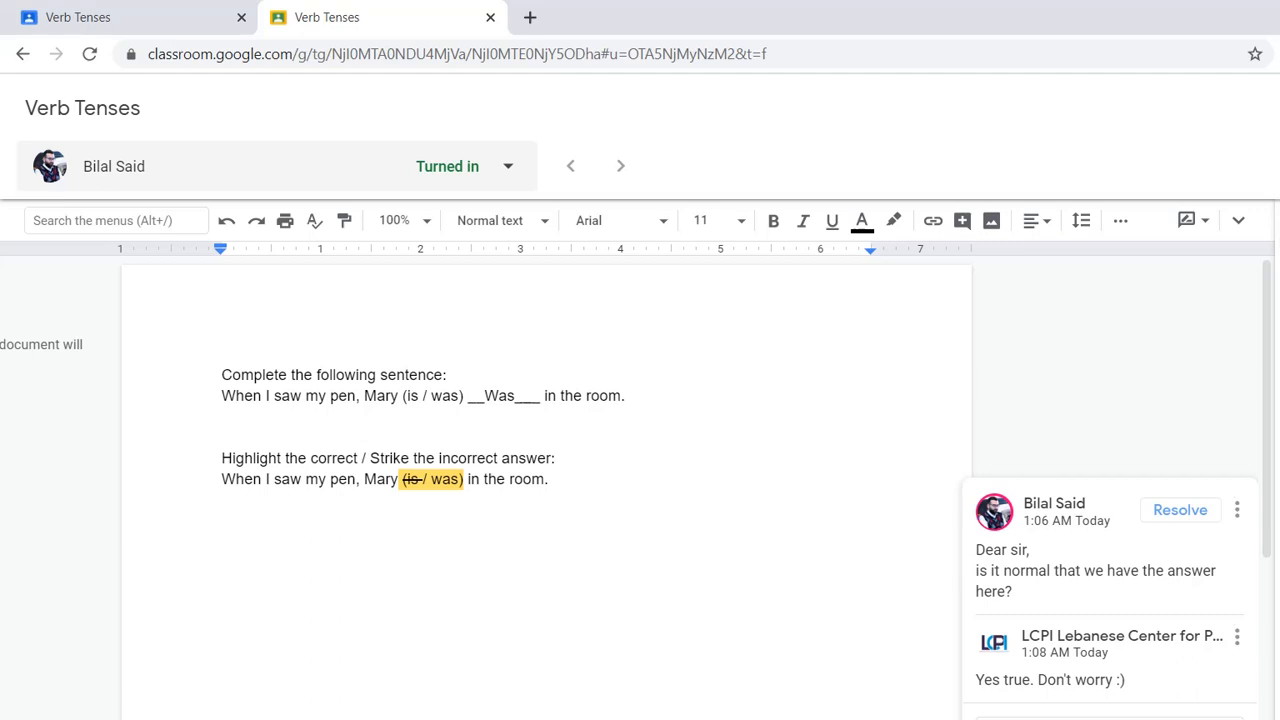
pyautogui.hotkey('alt', 'Left')
pyautogui.click(490, 17)
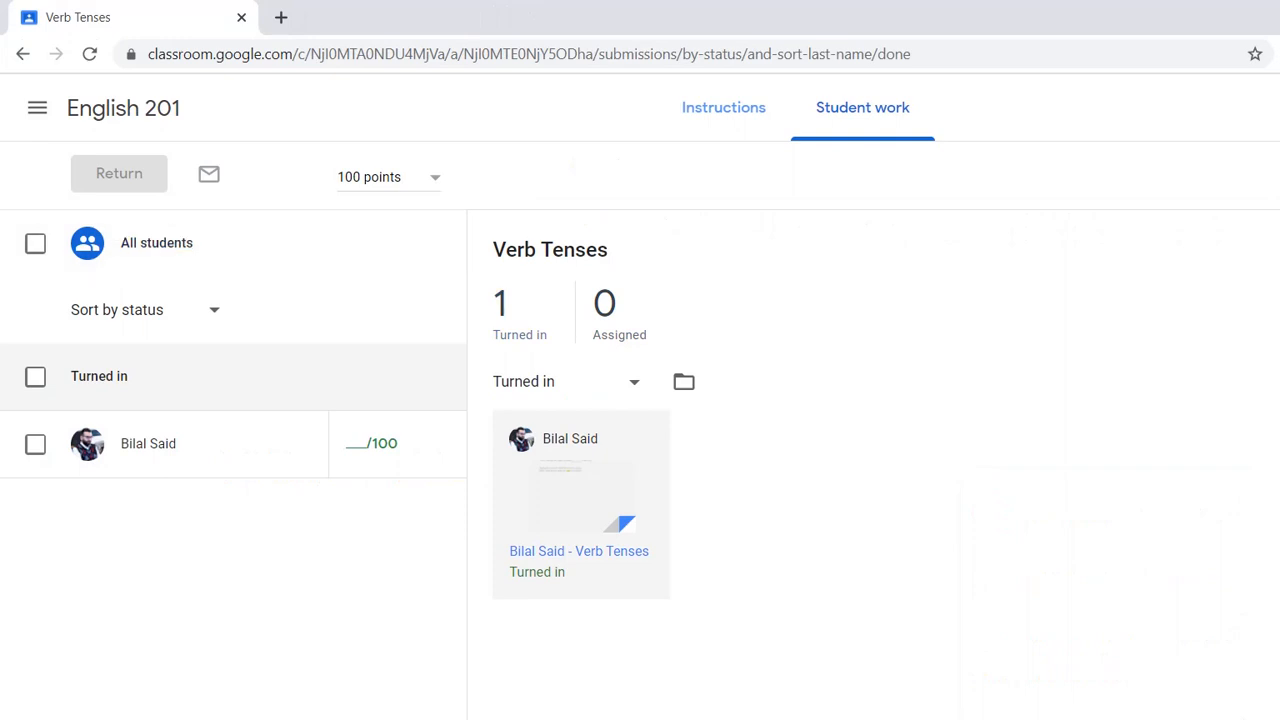
# Select all students with turned-in work and set the student's Verb Tenses grade to 80 out of 100
pyautogui.click(35, 243)
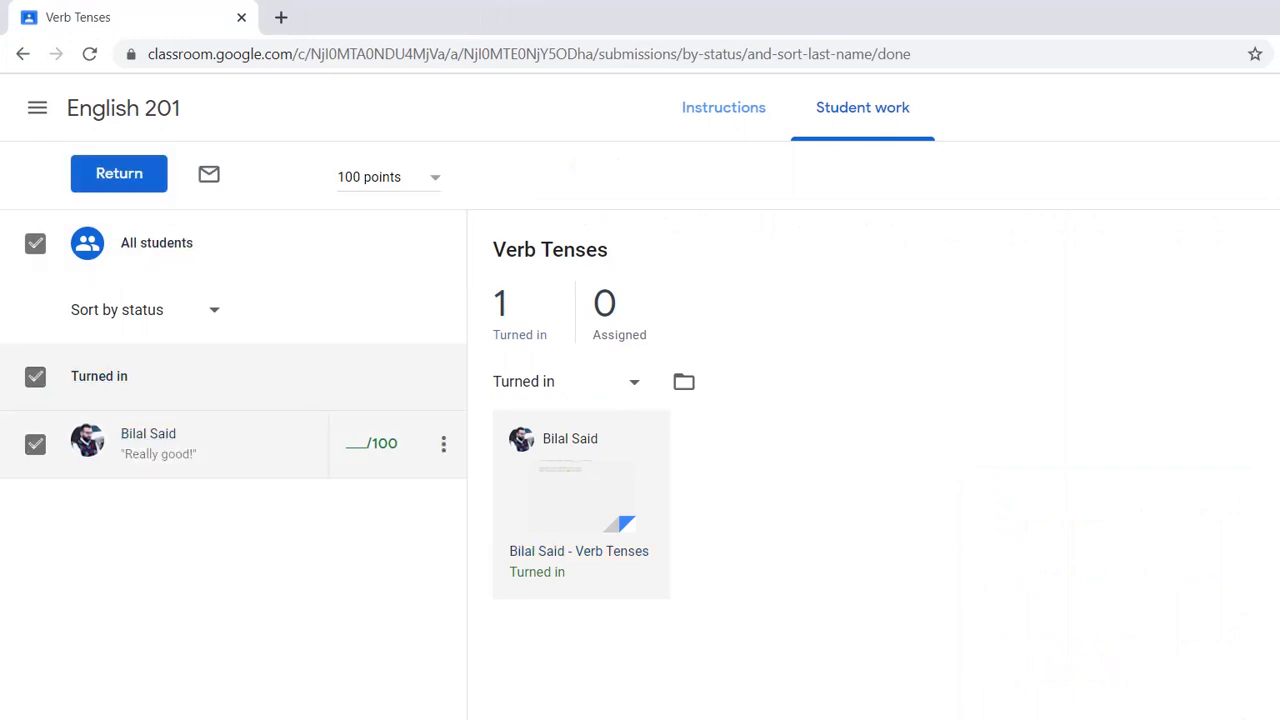
pyautogui.click(371, 444)
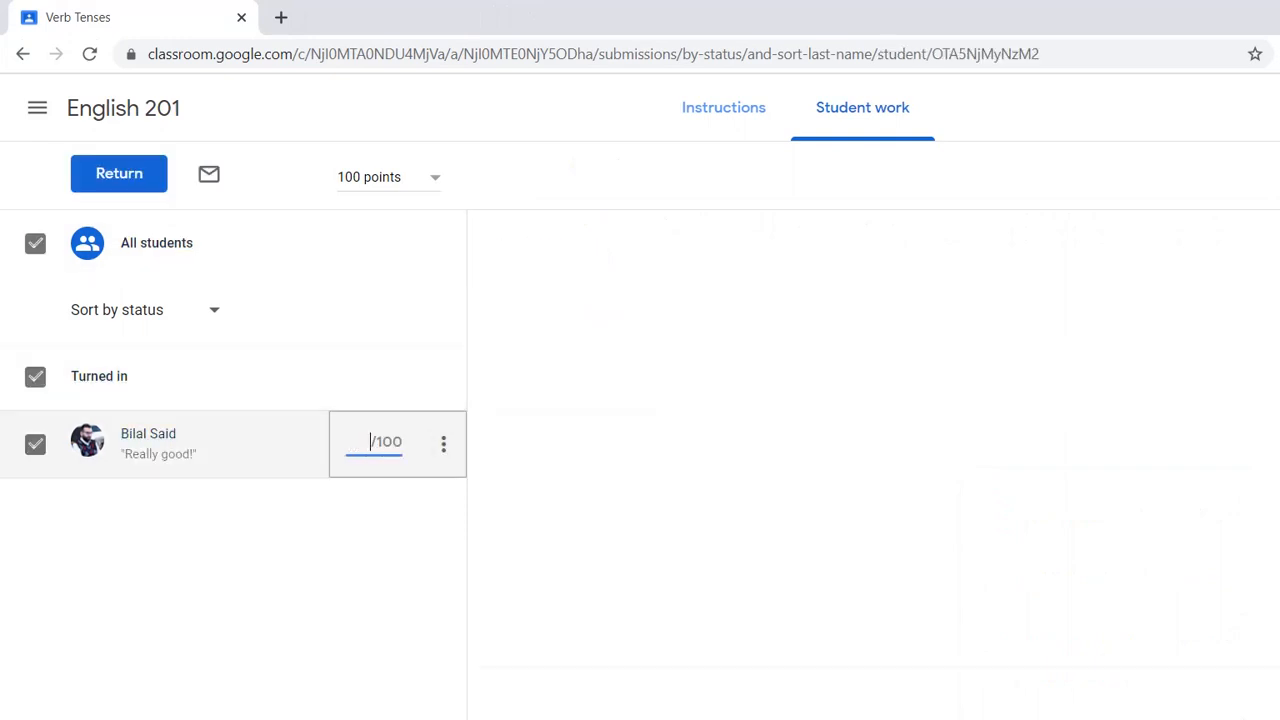
pyautogui.write('90')
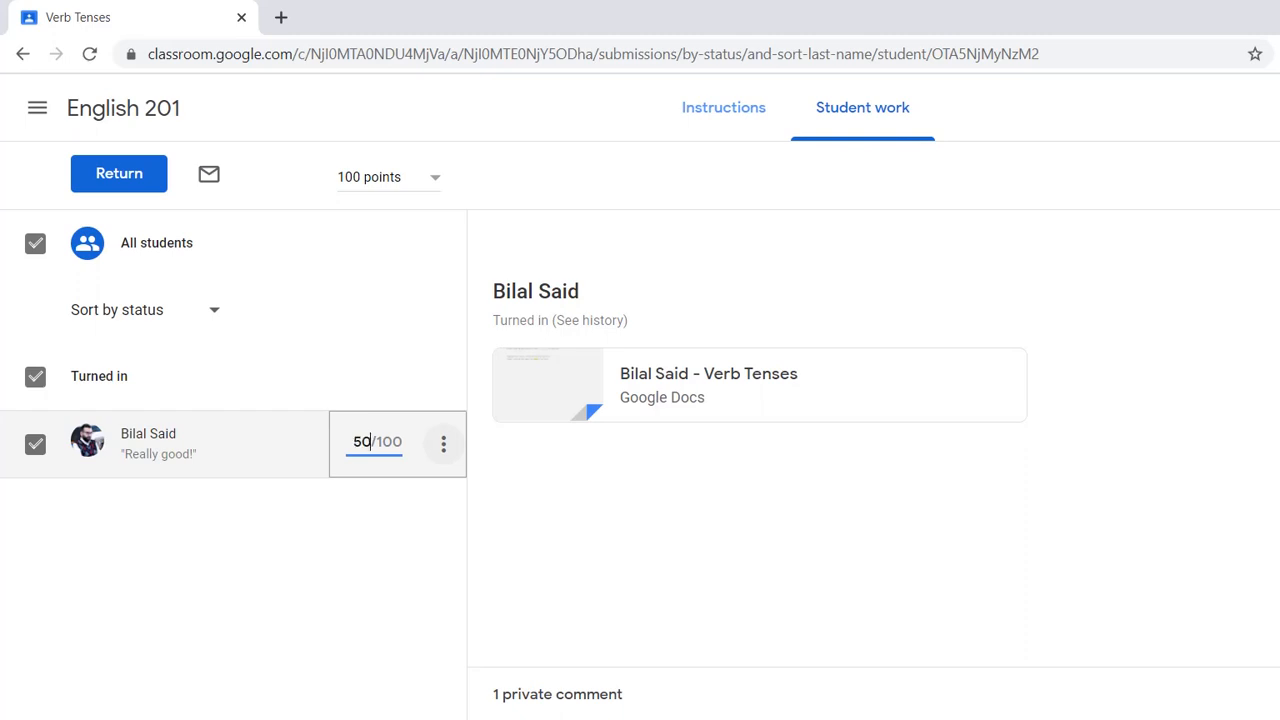
pyautogui.press('BackSpace')
pyautogui.press('BackSpace')
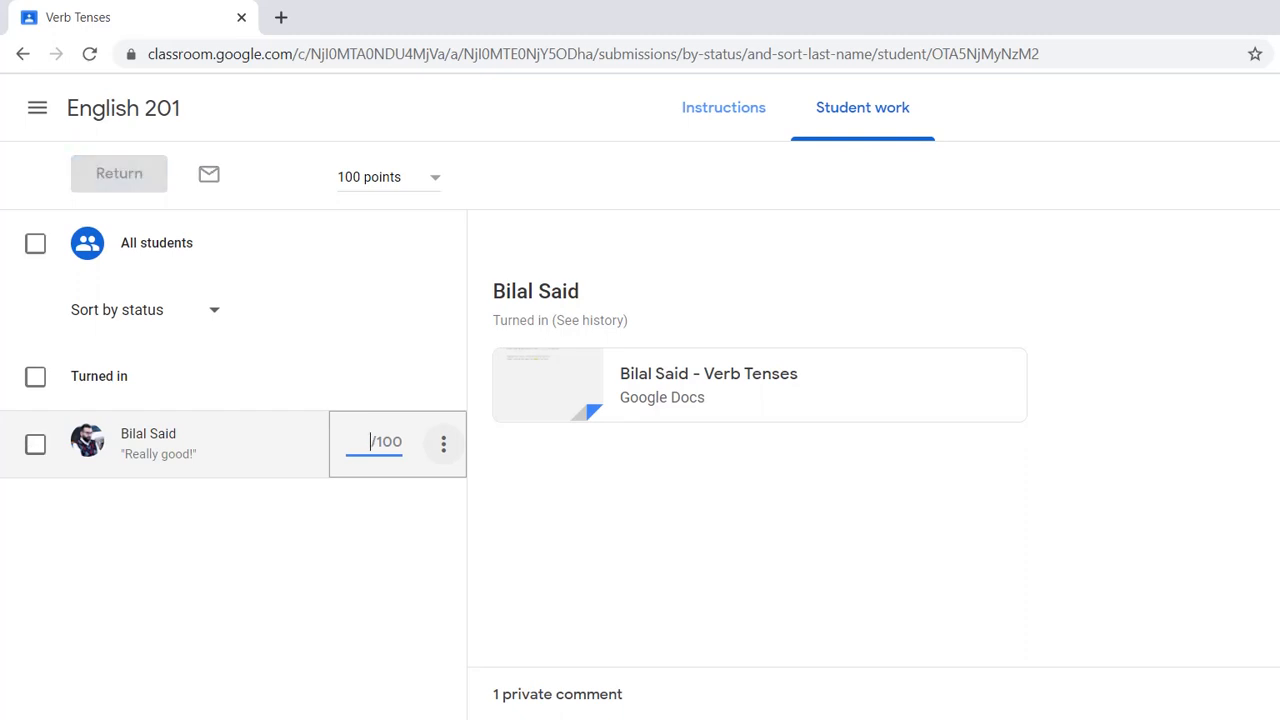
pyautogui.write('80')
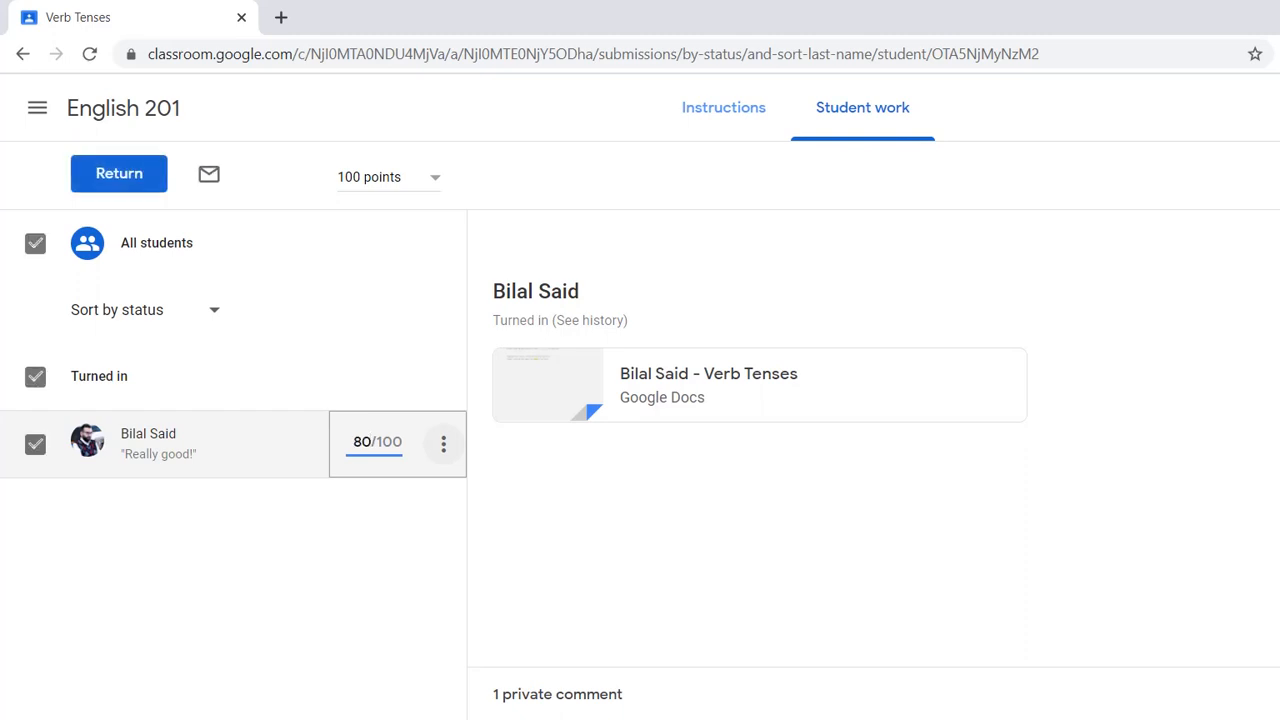
# Return the graded work to the student with the private comment "Keep going!"
pyautogui.click(119, 173)
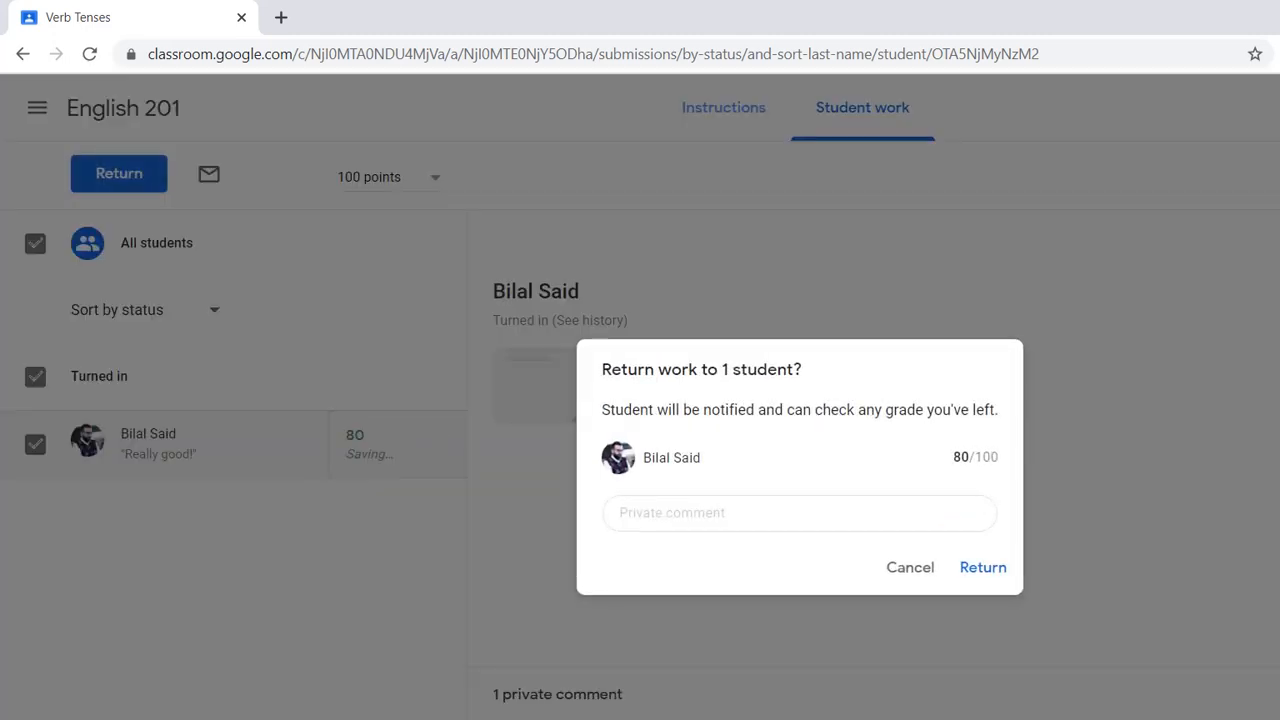
pyautogui.click(700, 513)
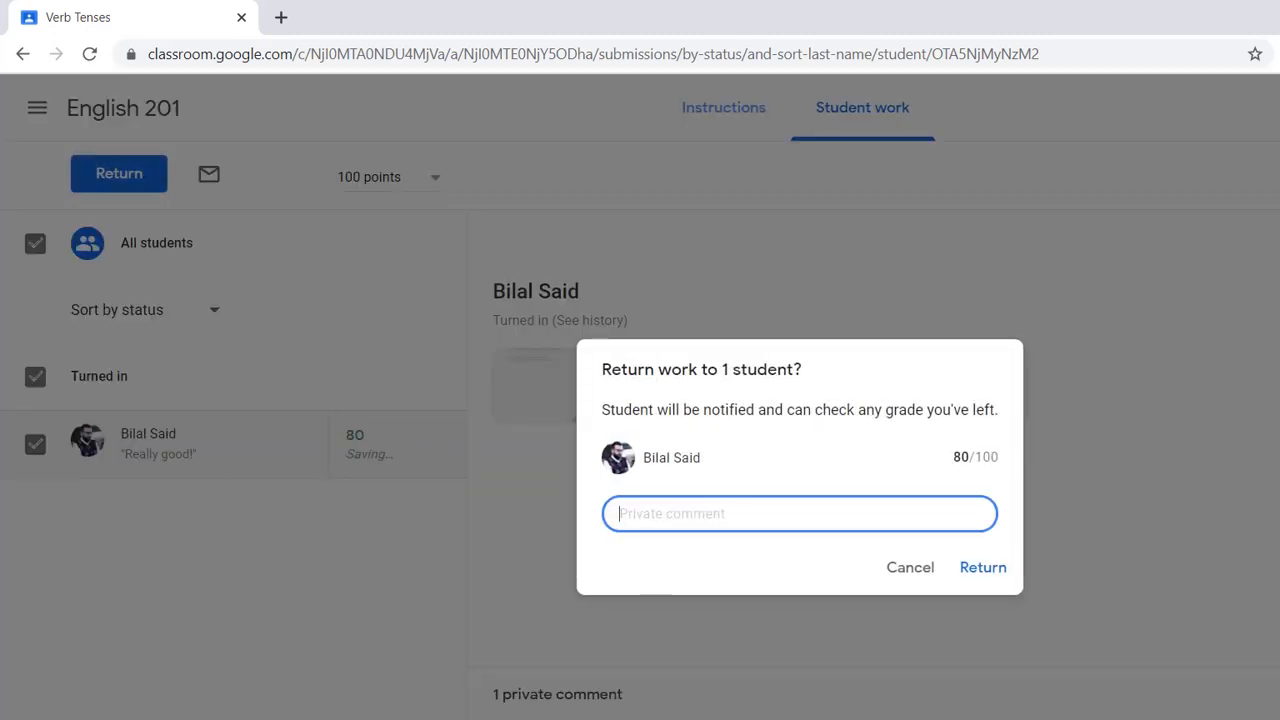
pyautogui.write('Keep going!')
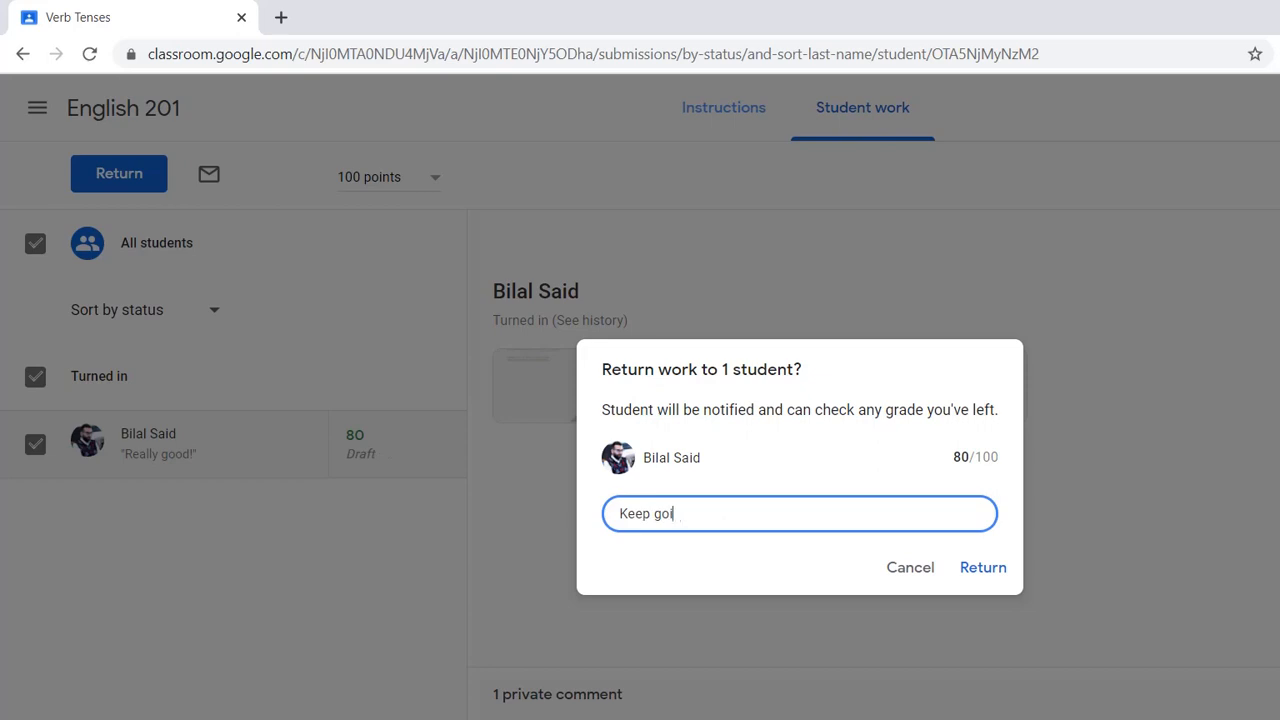
pyautogui.press('Return')
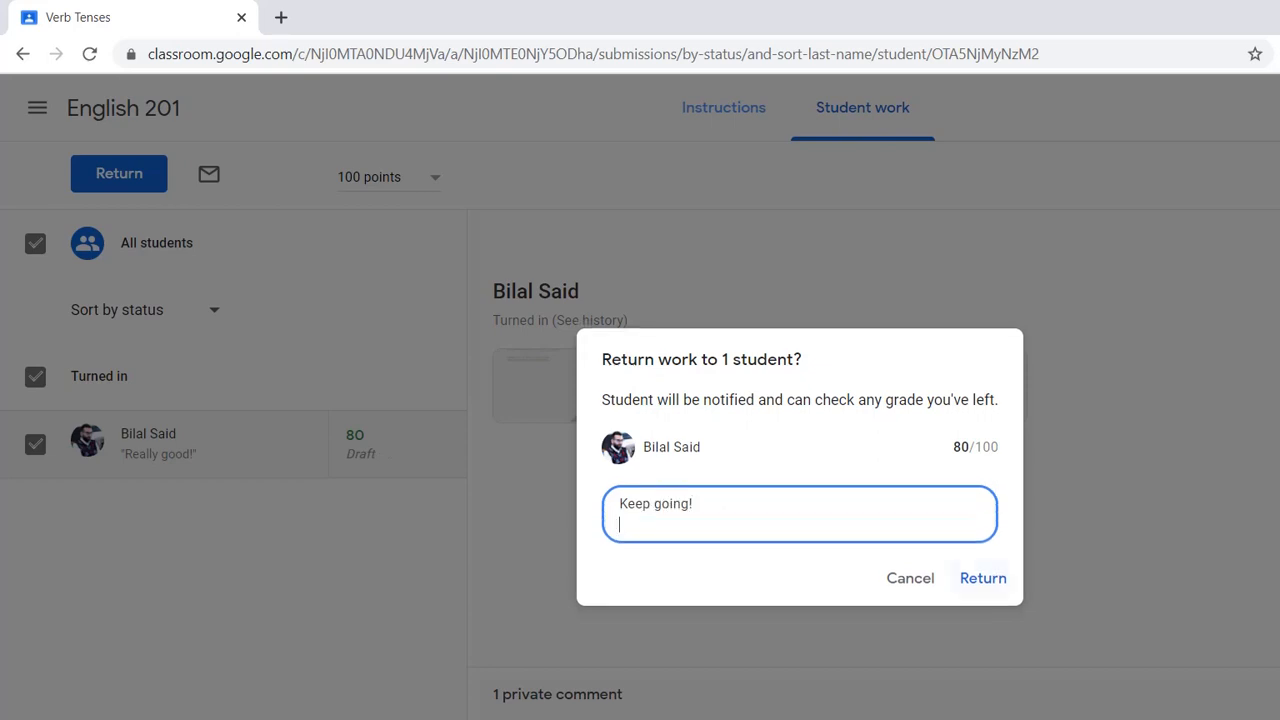
pyautogui.click(983, 578)
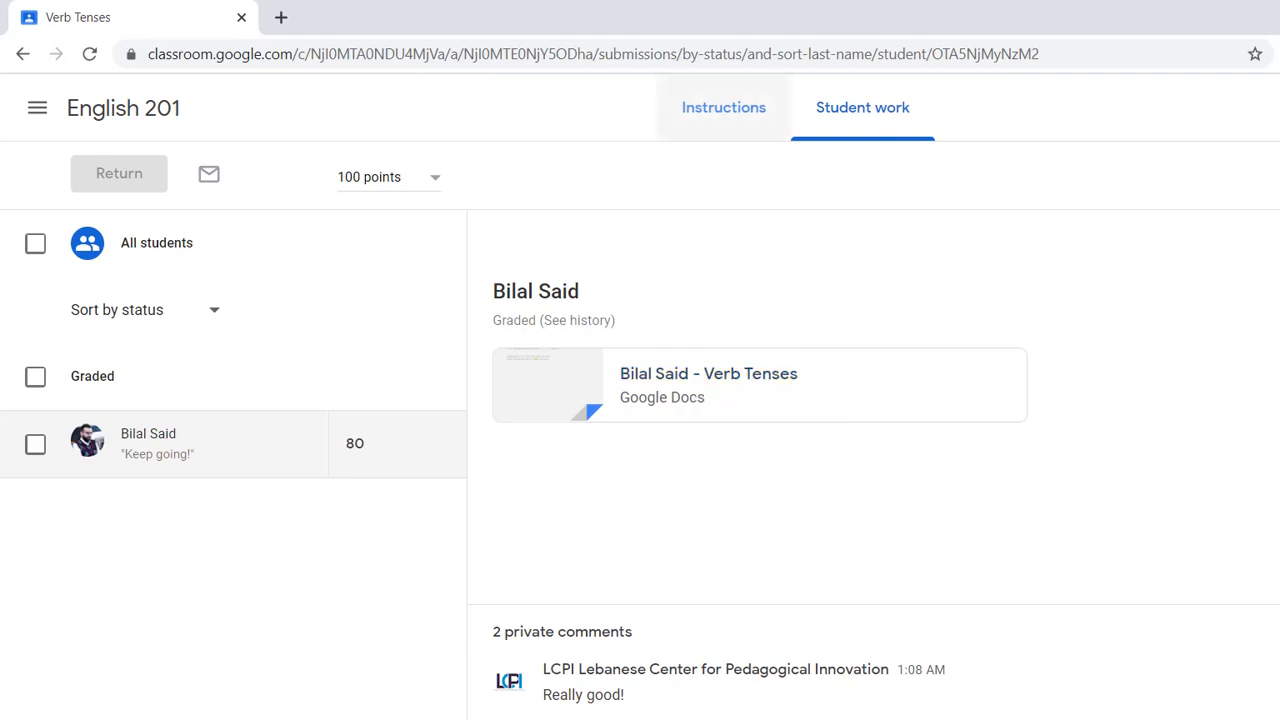
# Open the returned Verb Tenses assignment from the student's class stream to check its grade and private comments
pyautogui.click(723, 107)
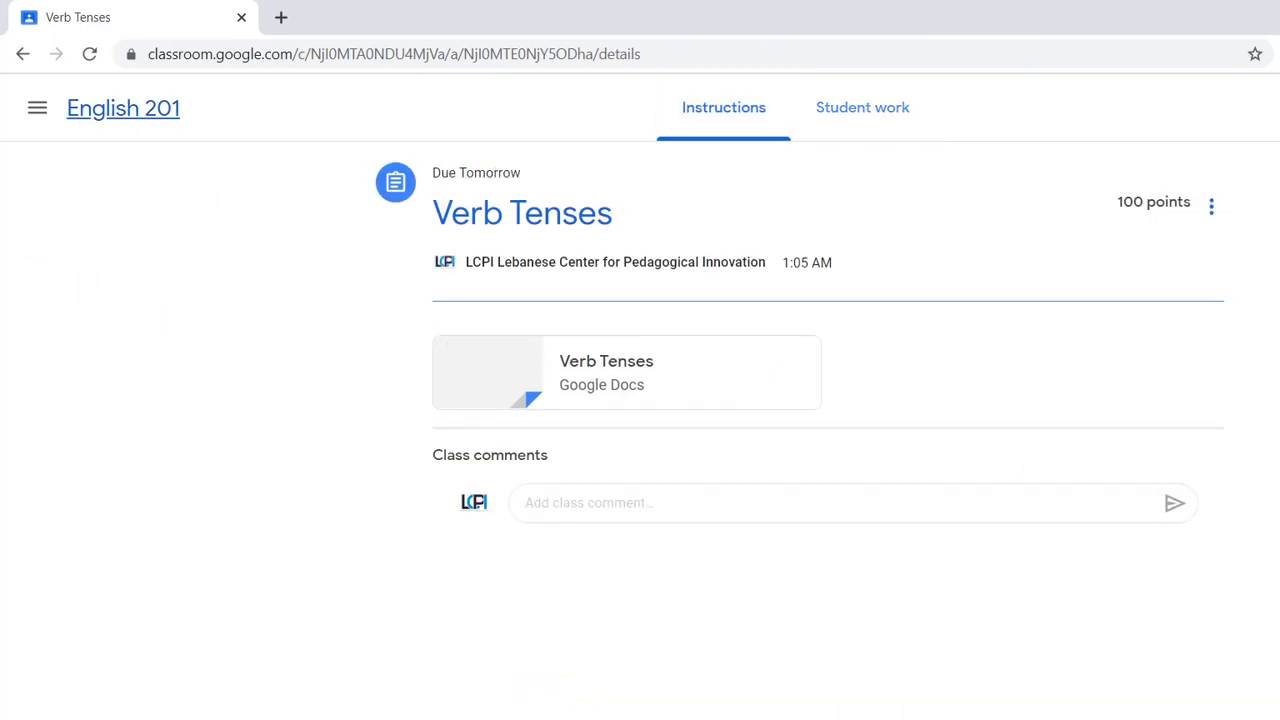
pyautogui.click(123, 108)
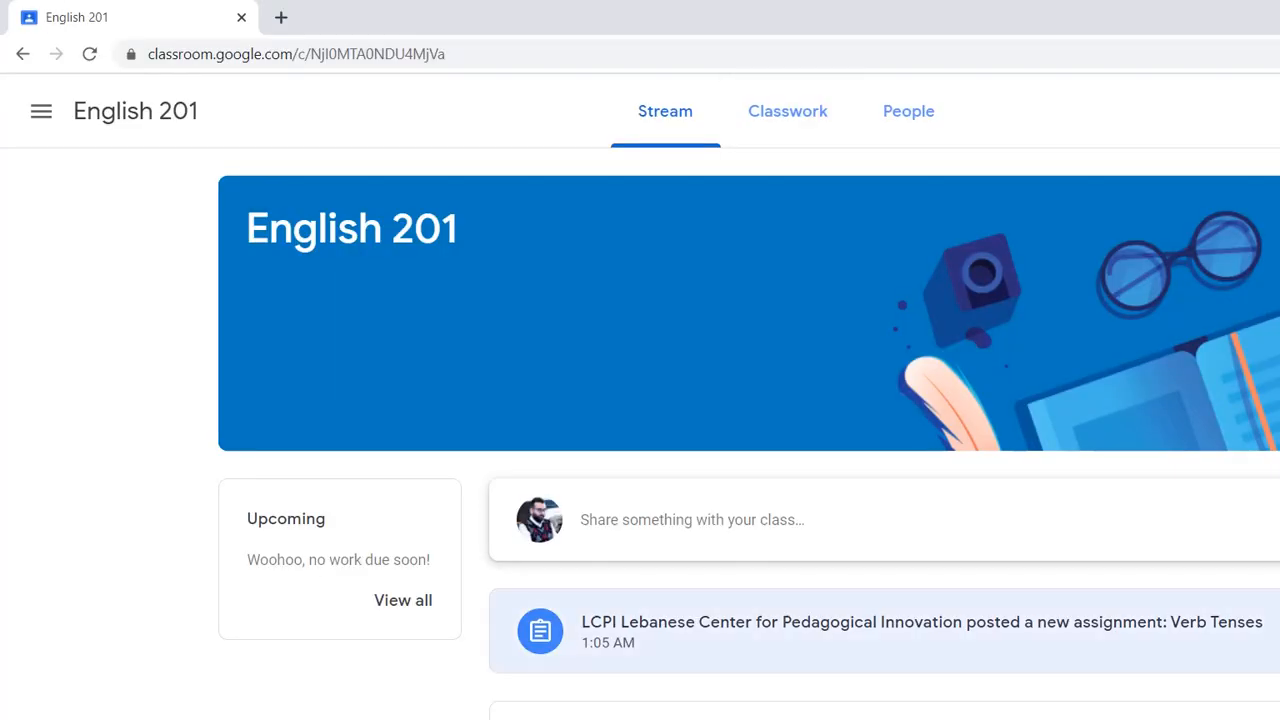
pyautogui.click(880, 630)
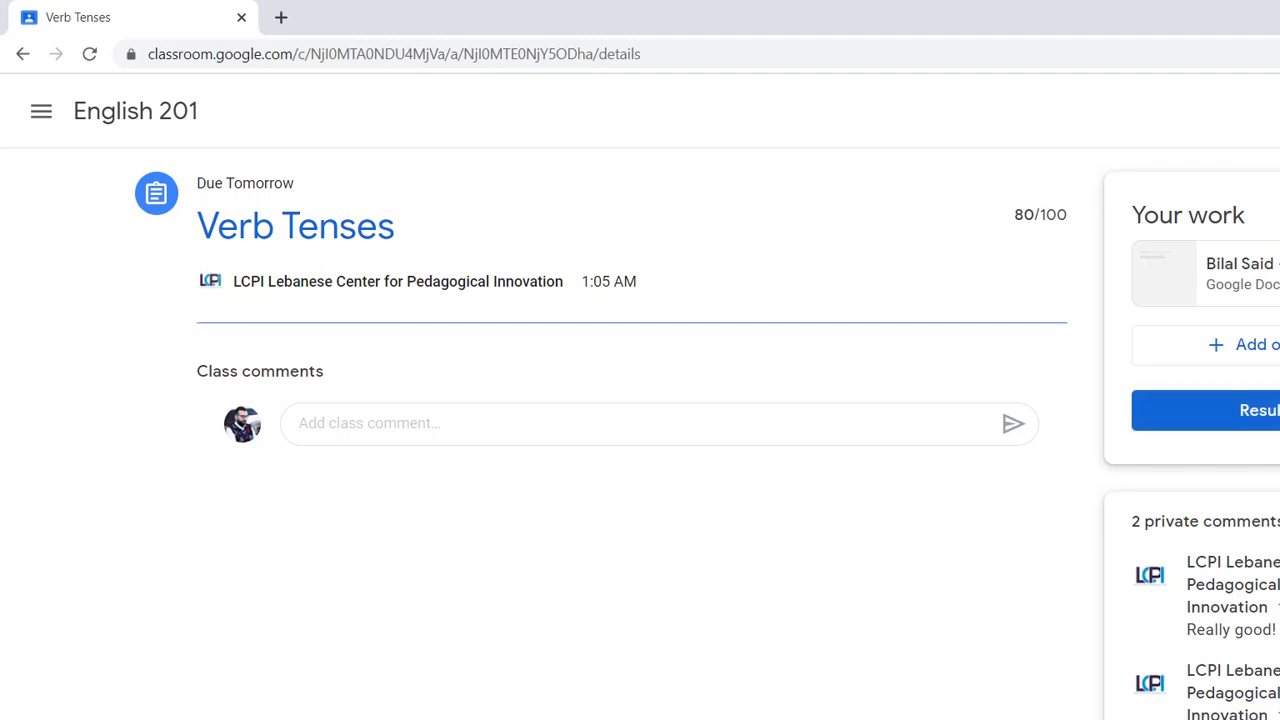
# Check the Verb Tenses submission status in the teacher's classwork and view which types of classwork can be created
pyautogui.click(135, 111)
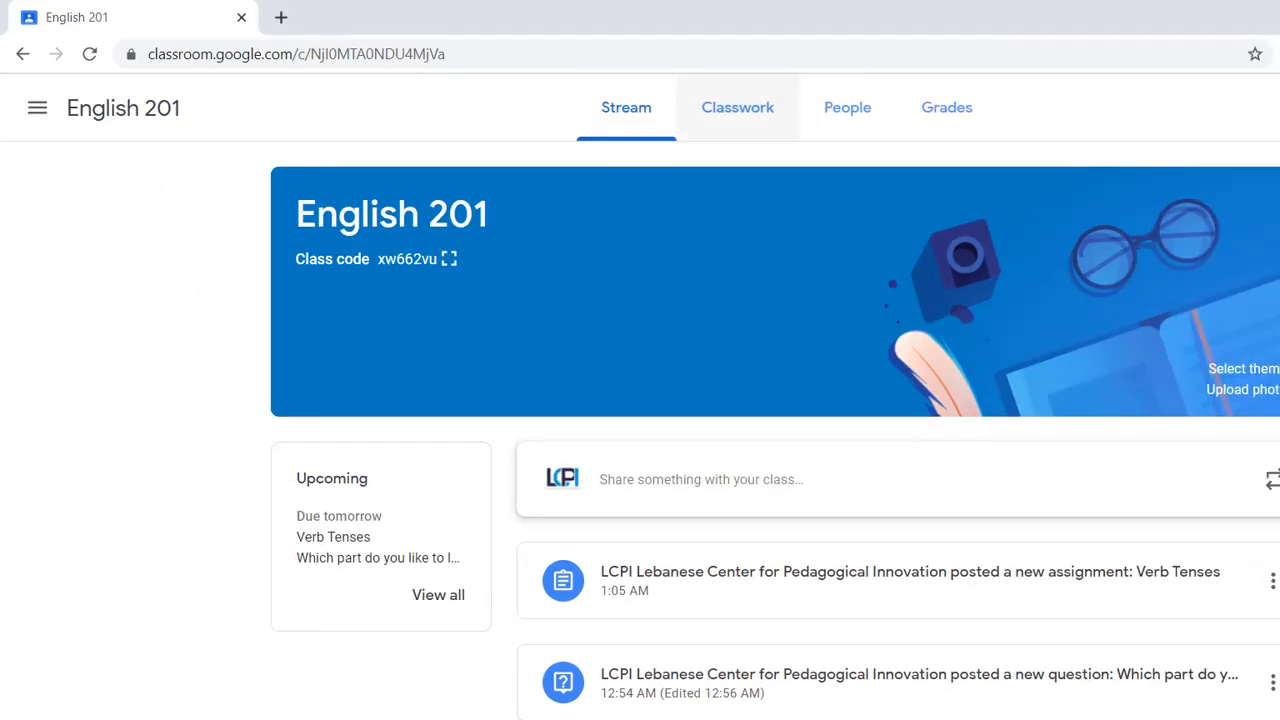
pyautogui.click(788, 111)
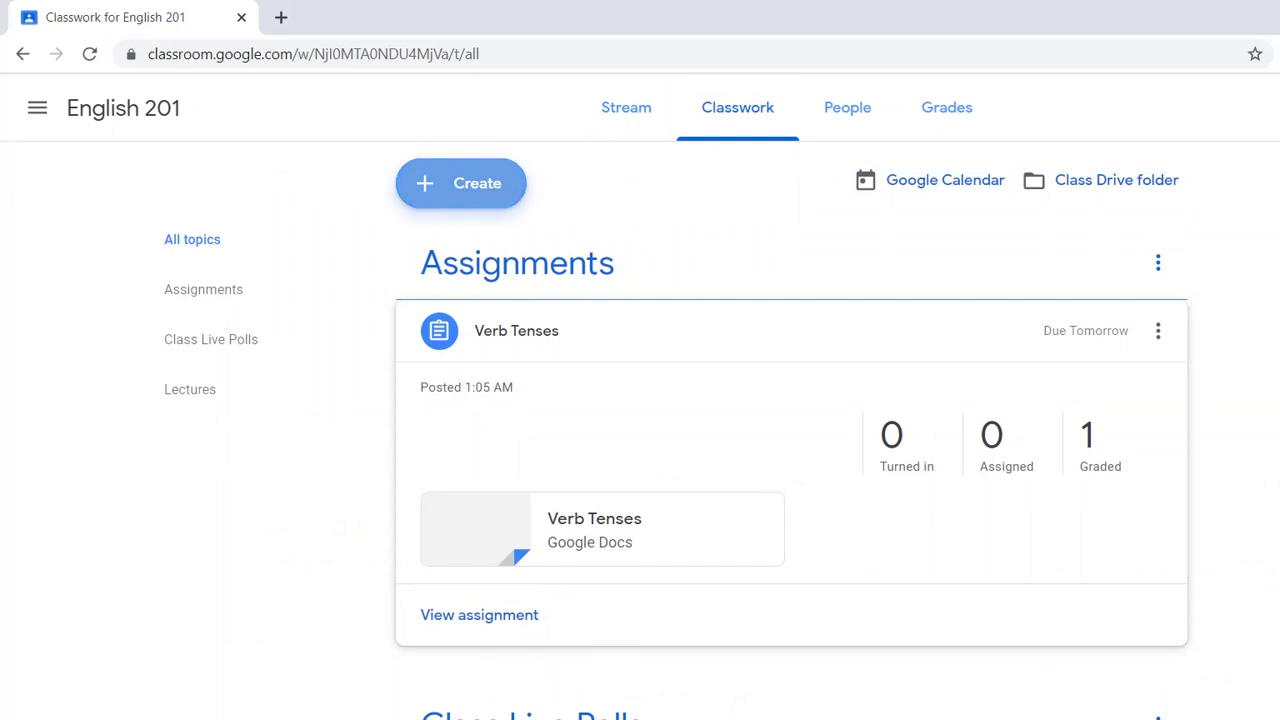
pyautogui.click(461, 183)
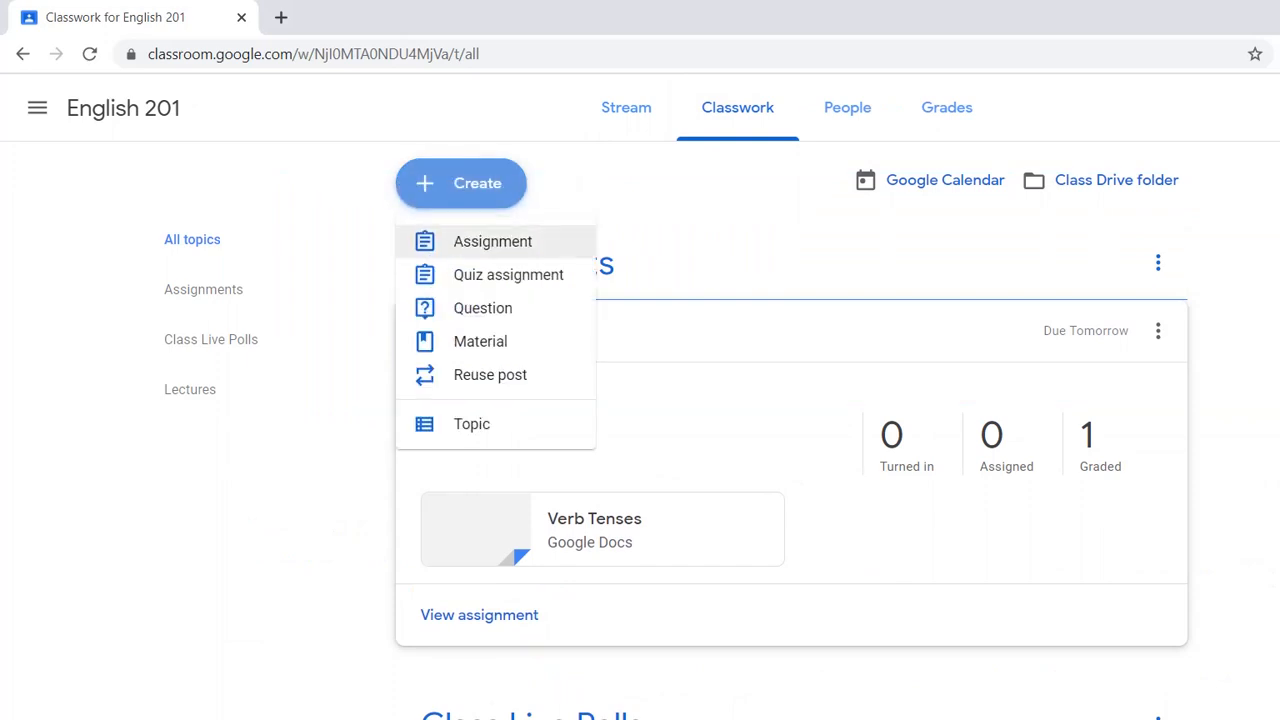
pyautogui.press('Escape')
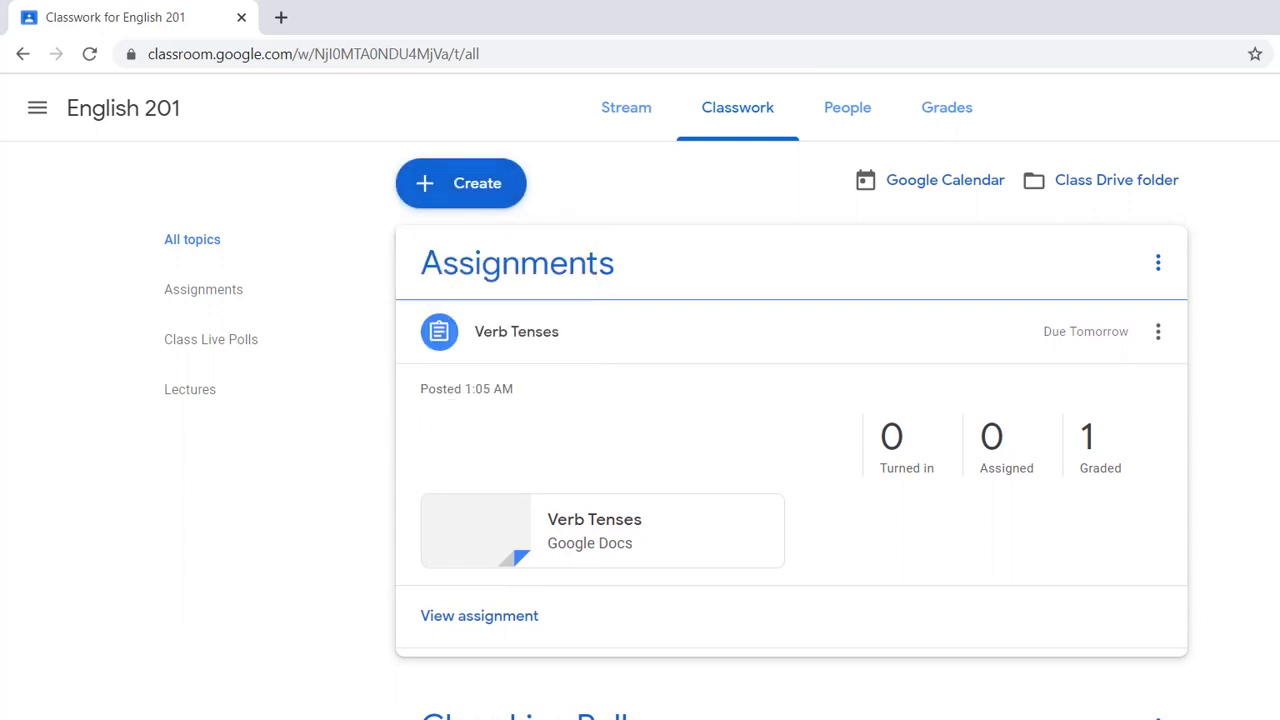